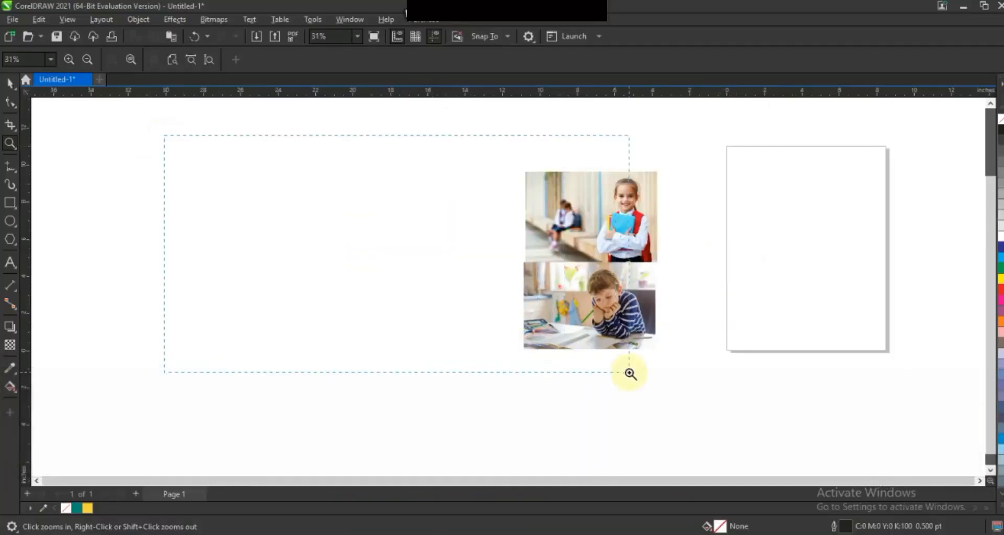
Draw a square about 10.27 inches wide in the empty area beside the two school photos
click(8, 204)
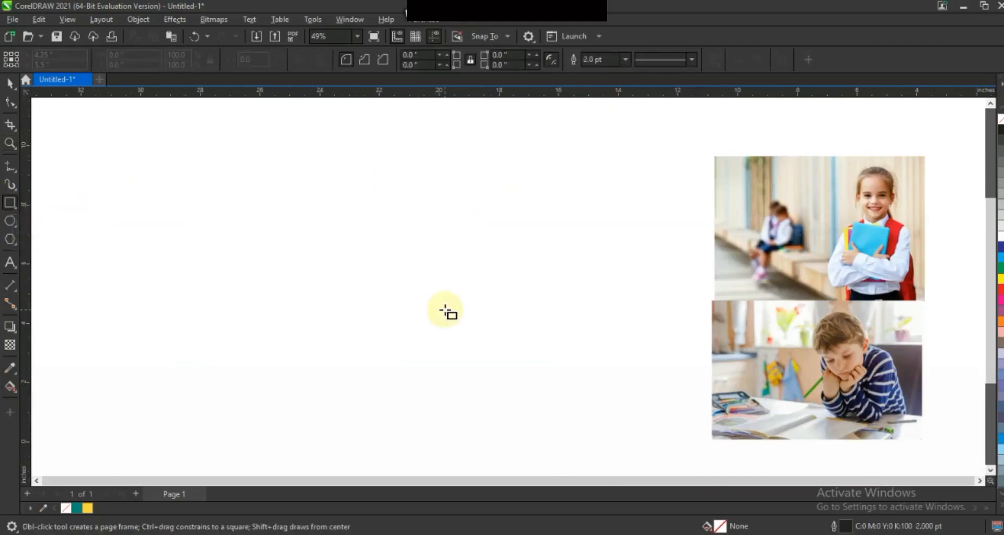
key(ctrl)
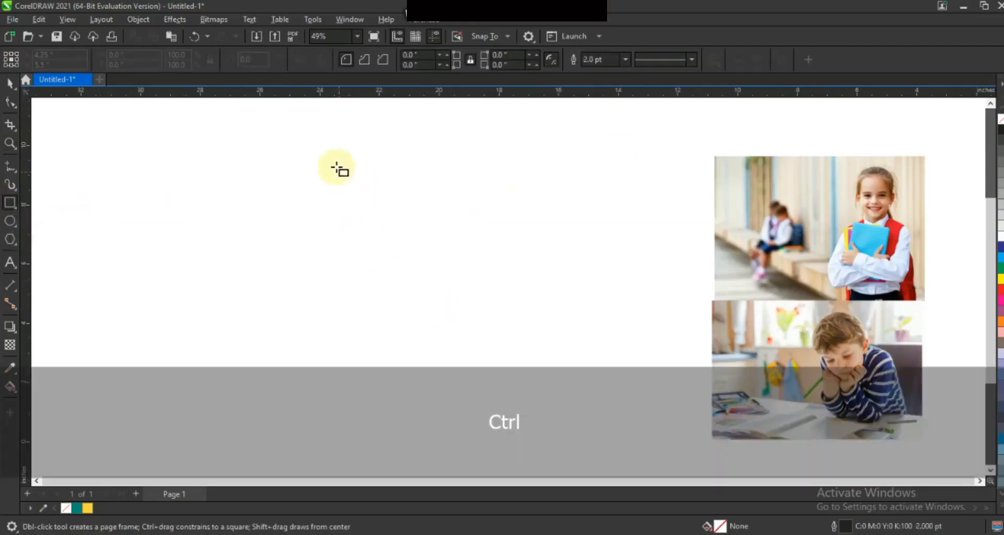
drag(325, 138, 426, 445)
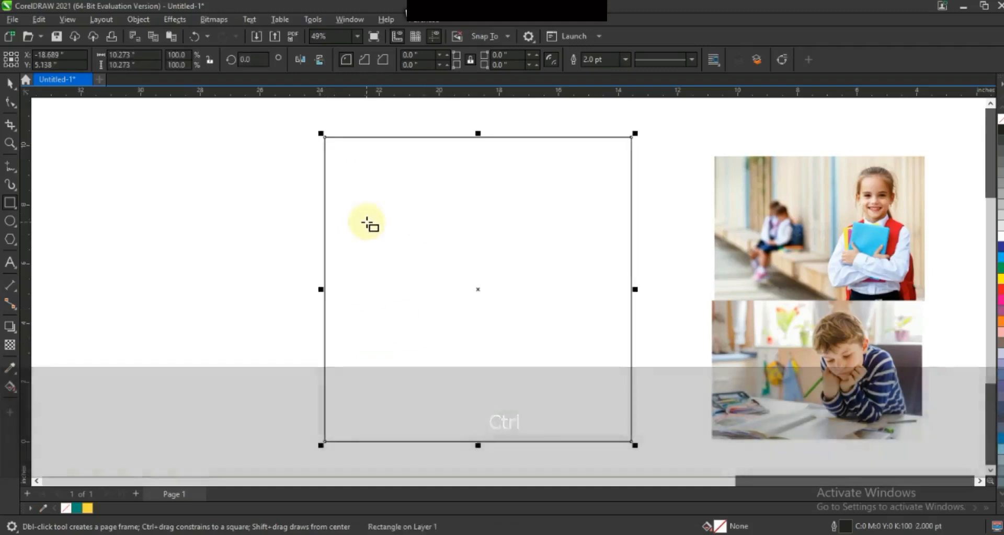
Draw an open line of three connected straight segments across the lower part of the square, overhanging both sides
click(10, 144)
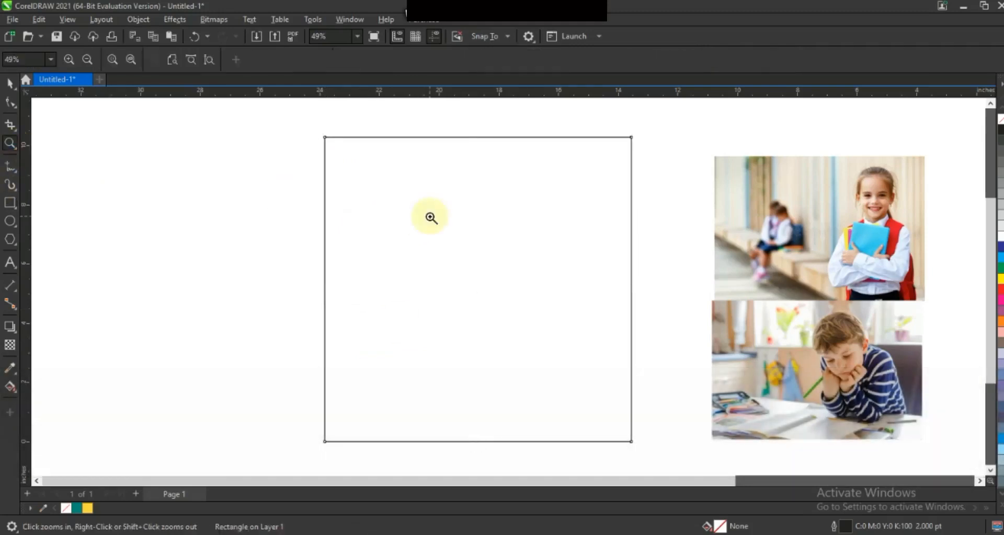
right_click(431, 217)
drag(246, 148, 615, 411)
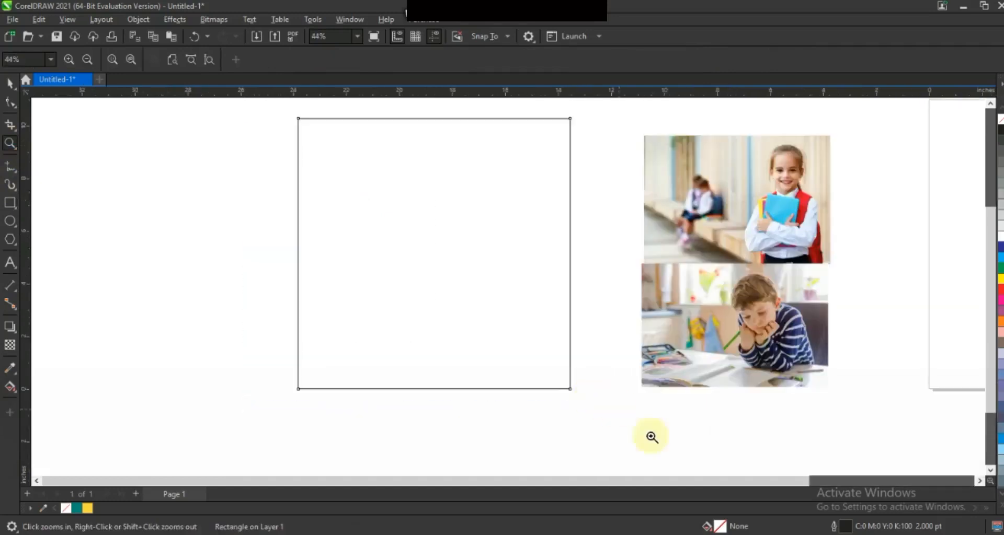
click(37, 481)
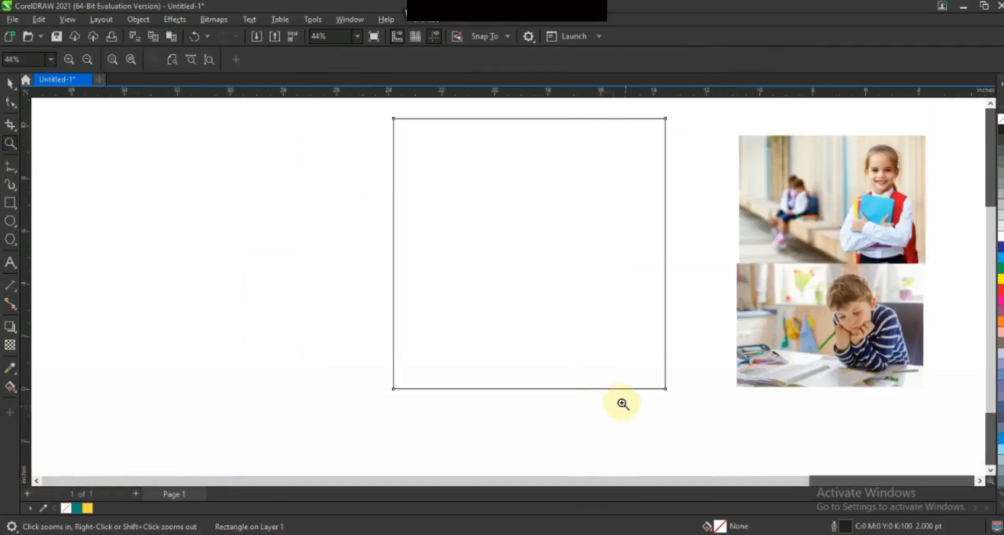
click(11, 169)
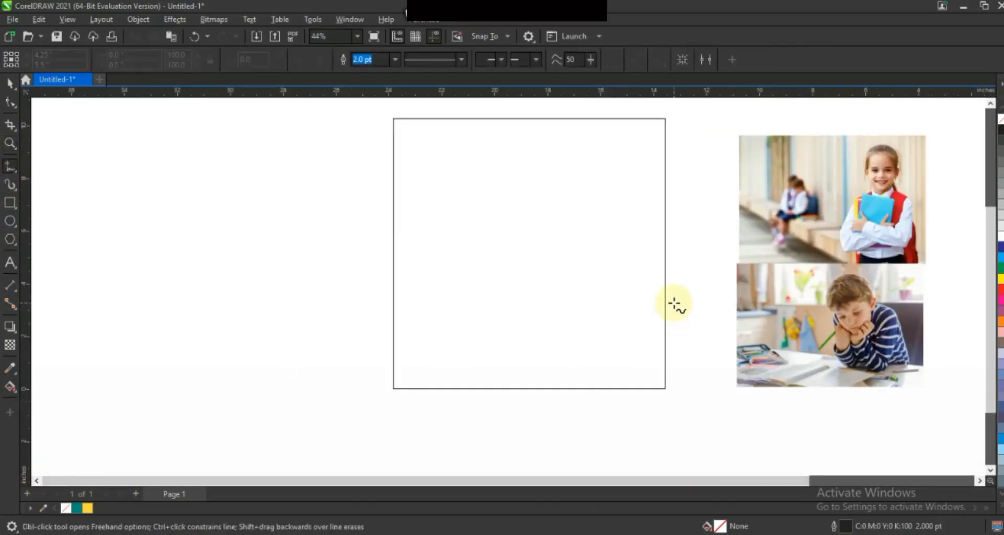
click(674, 303)
double_click(584, 316)
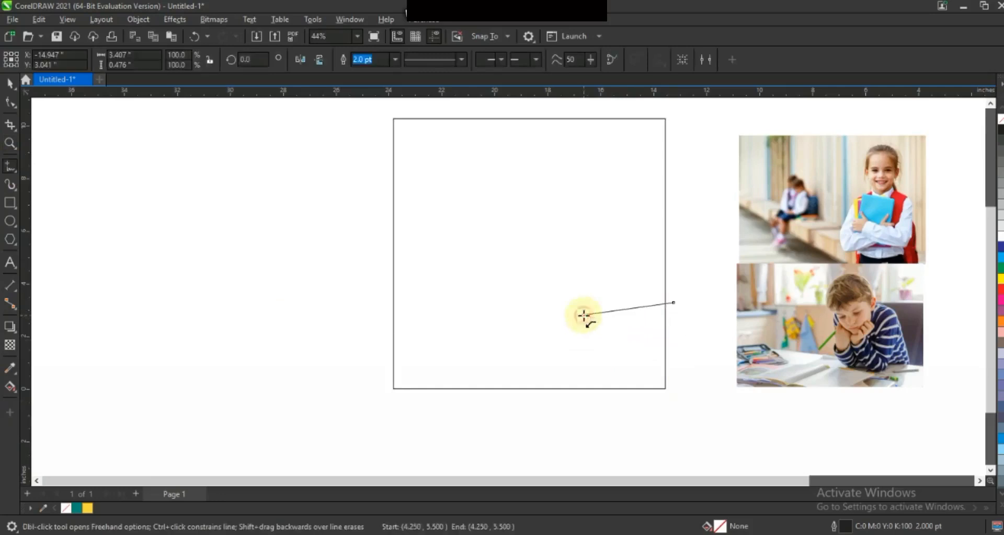
double_click(499, 314)
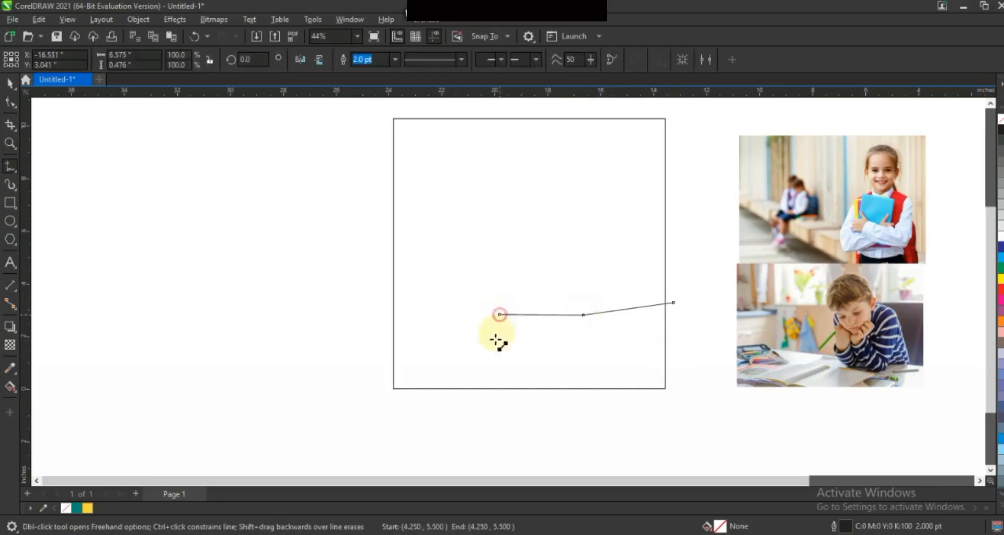
click(383, 309)
Select all nodes of the segmented line and convert its straight segments to curves
click(9, 143)
drag(326, 238, 747, 413)
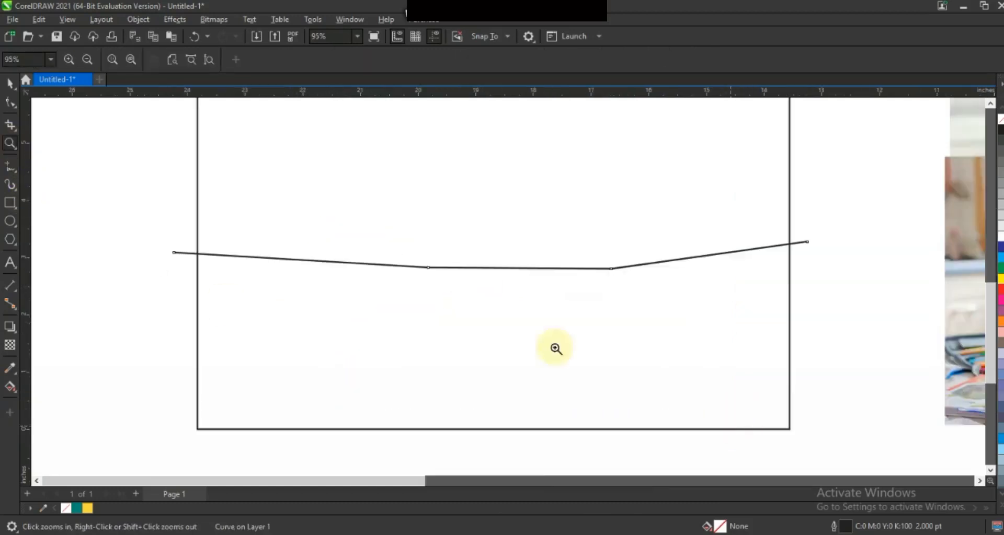
click(10, 102)
drag(125, 197, 306, 248)
drag(814, 313, 837, 320)
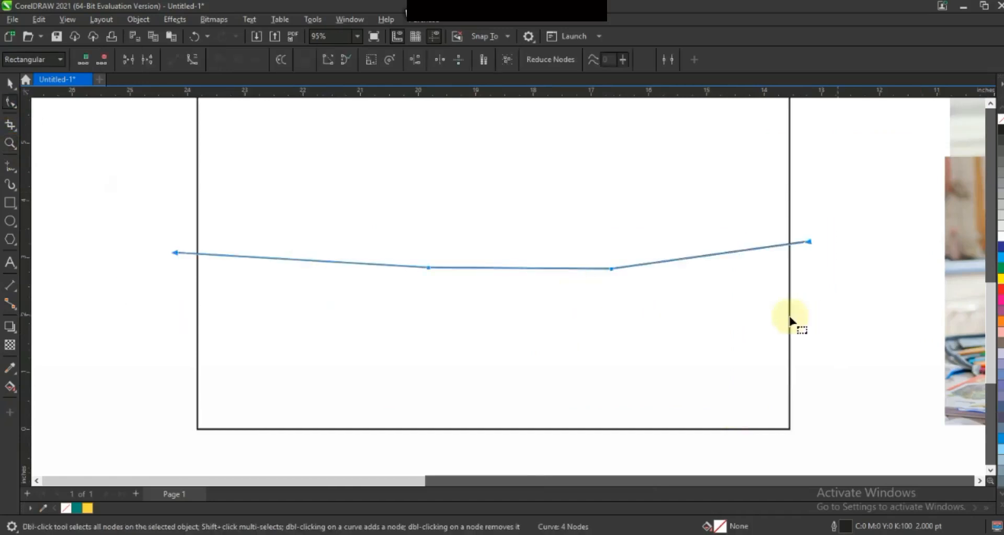
click(191, 63)
Bend the three segments into a wave, with the outer ones arching up and the middle one dipping down
drag(324, 195, 133, 288)
drag(259, 259, 270, 225)
drag(347, 261, 356, 196)
drag(489, 266, 485, 329)
drag(557, 305, 557, 314)
drag(480, 320, 480, 320)
drag(703, 254, 697, 221)
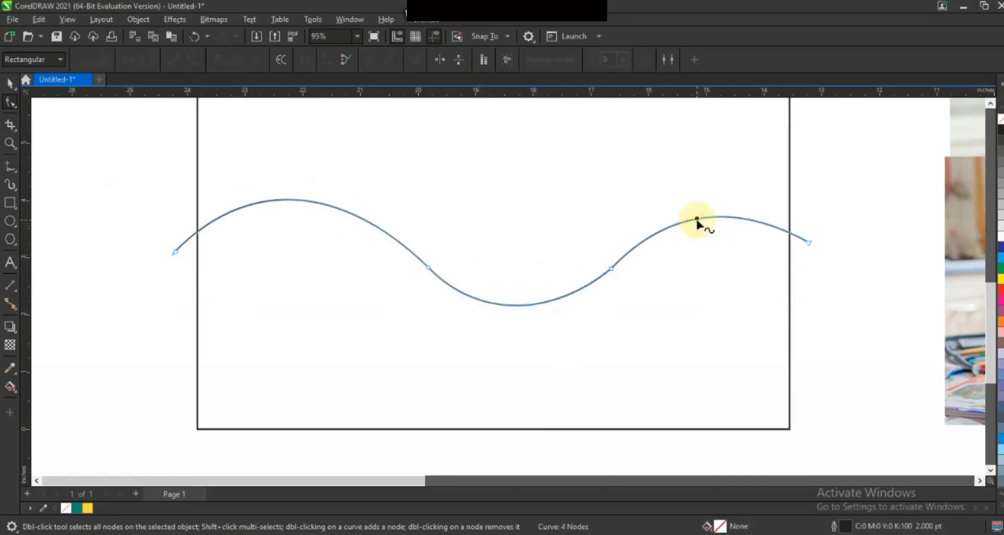
Scale the wave proportionally to about 74.5% and extend it with a straight segment past the square's right edge
click(10, 84)
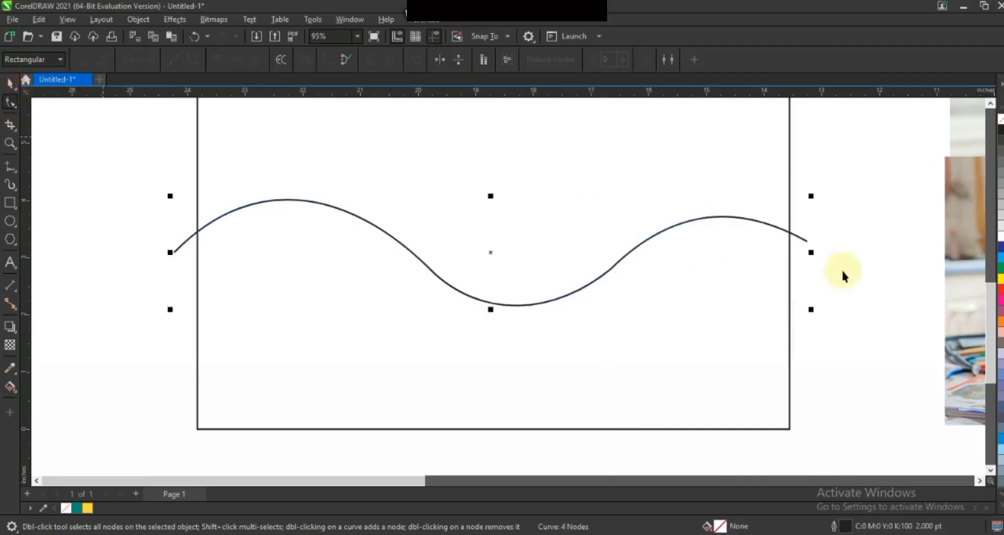
drag(809, 307, 663, 301)
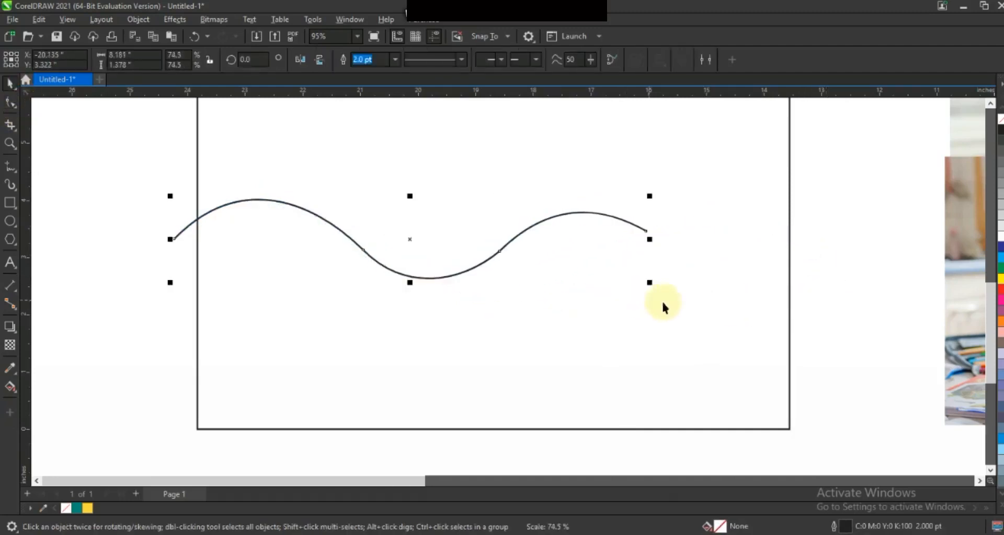
click(10, 166)
click(647, 230)
click(811, 234)
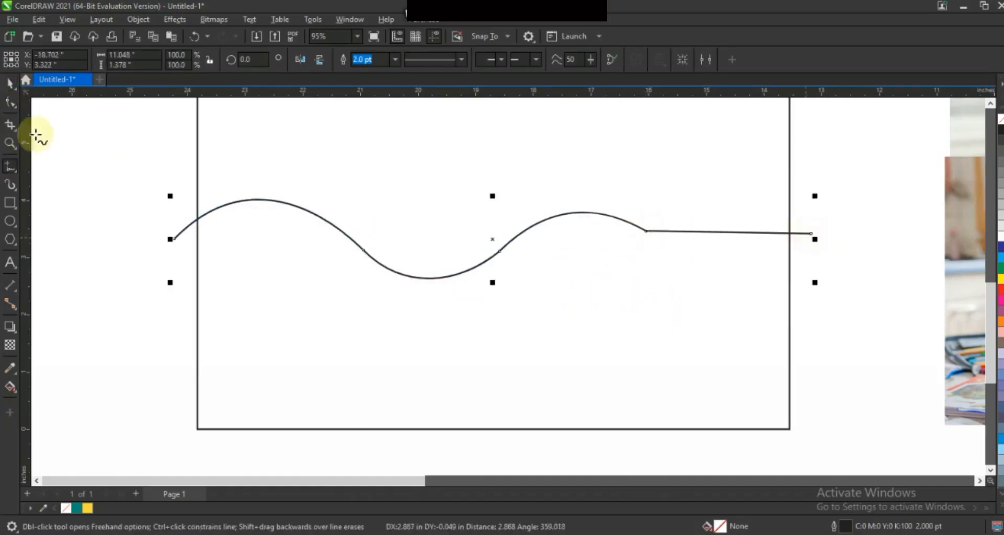
Convert the added end segment to a curve and shape it into a gentle dip and rise
click(10, 102)
click(201, 61)
drag(700, 243, 752, 205)
drag(706, 277, 725, 277)
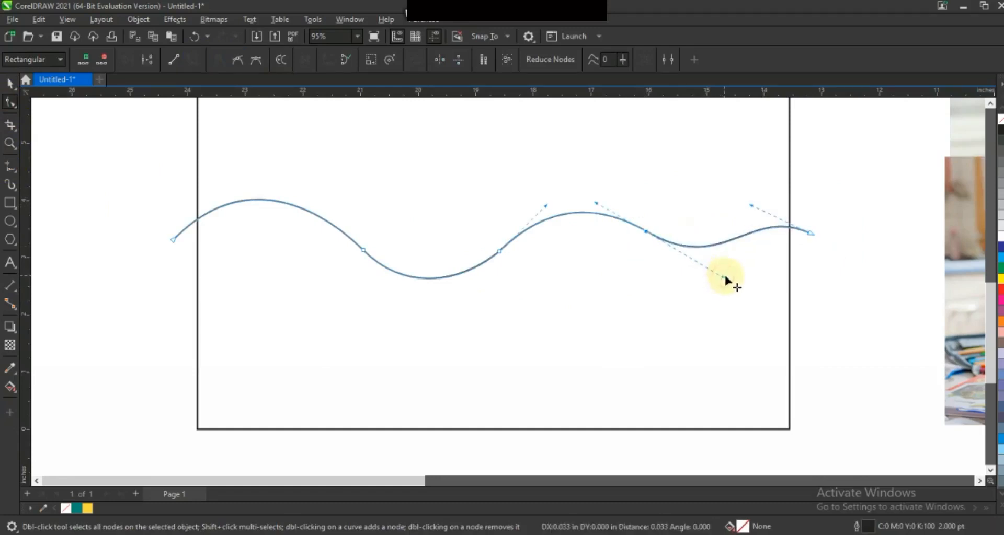
Nudge the wave's leftmost nodes slightly down and outward to refine its left end
click(173, 241)
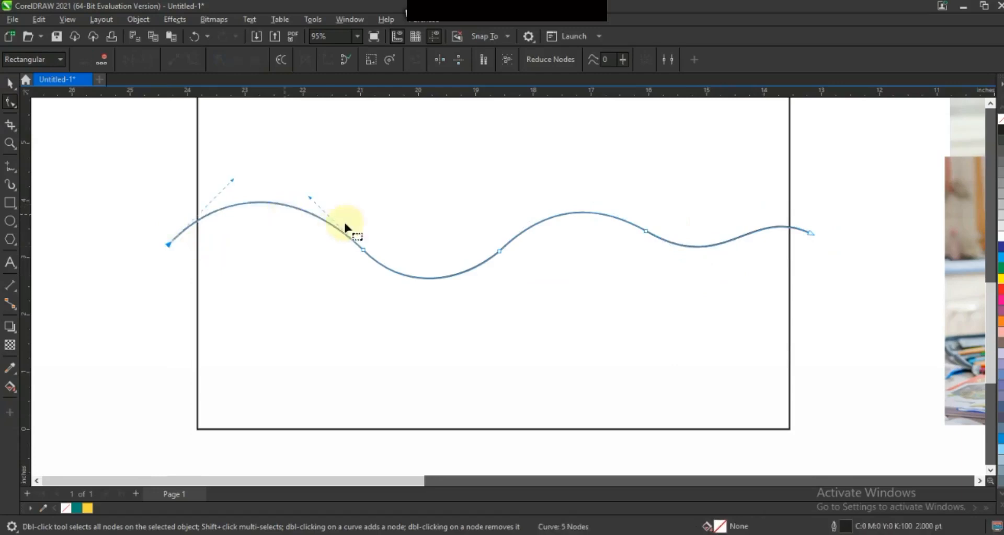
drag(156, 279, 140, 287)
drag(168, 244, 168, 247)
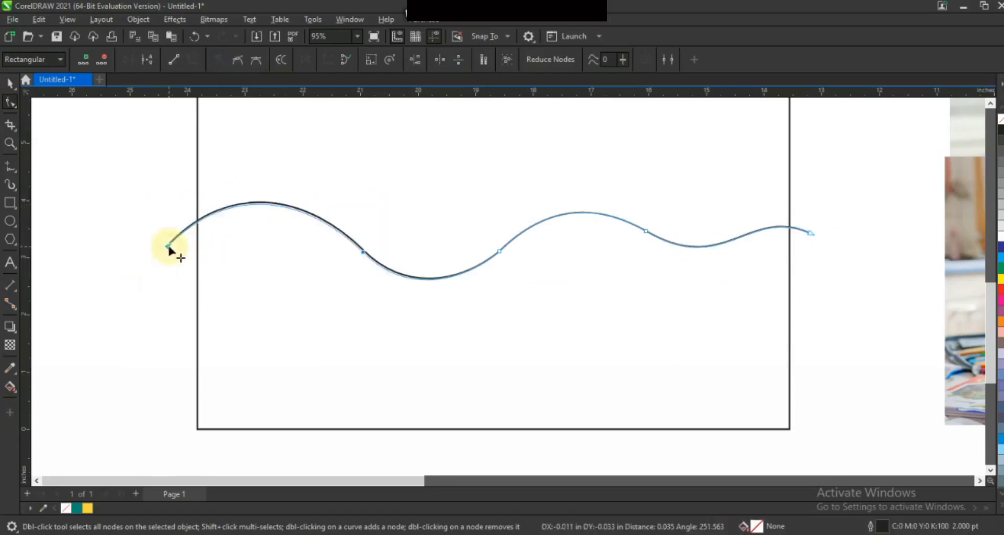
click(583, 215)
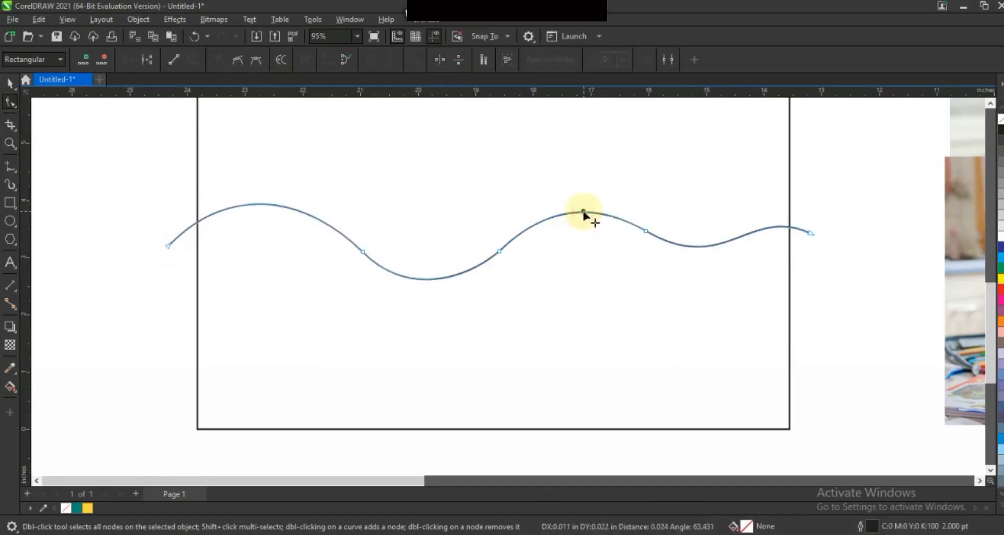
Make a vertically skewed copy of the wave that spreads below the original at the left and converges at the right
click(11, 84)
click(817, 275)
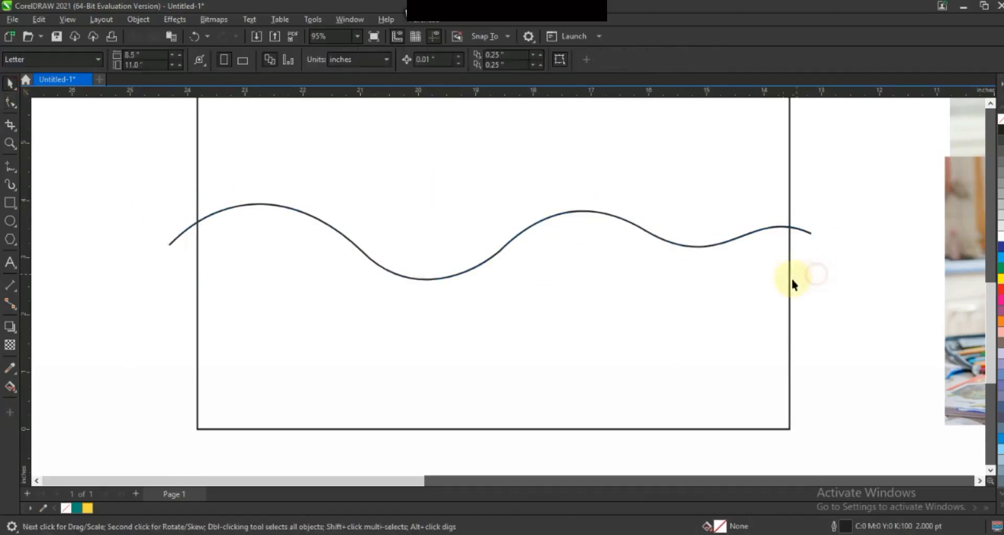
click(806, 232)
click(452, 277)
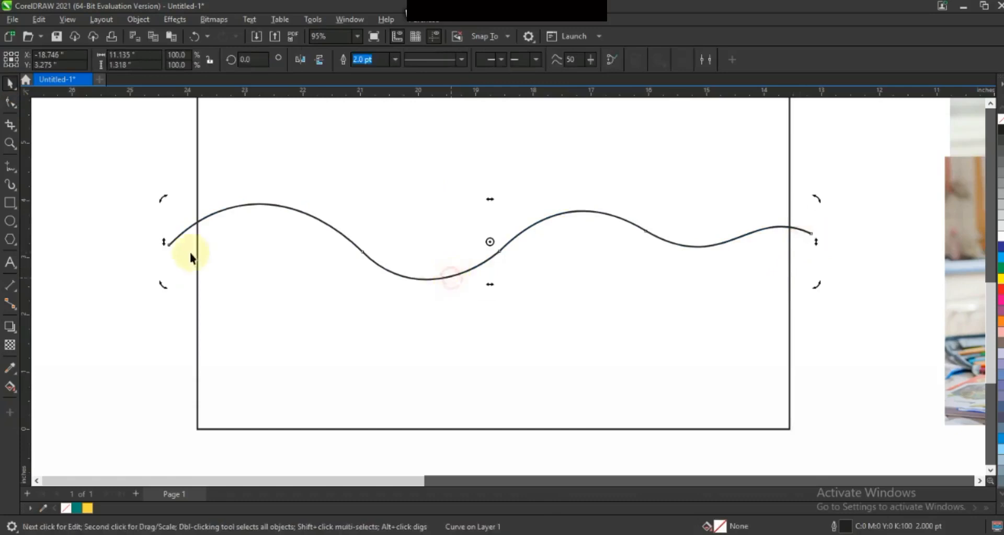
drag(164, 241, 164, 261)
click(868, 291)
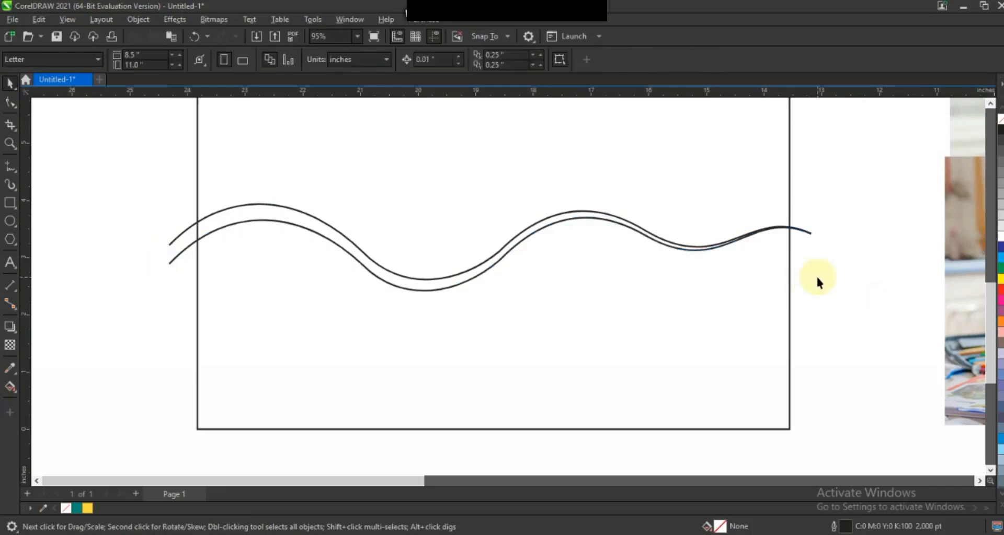
Move both wave lines straight up a little within the square
key(F3)
key(F3)
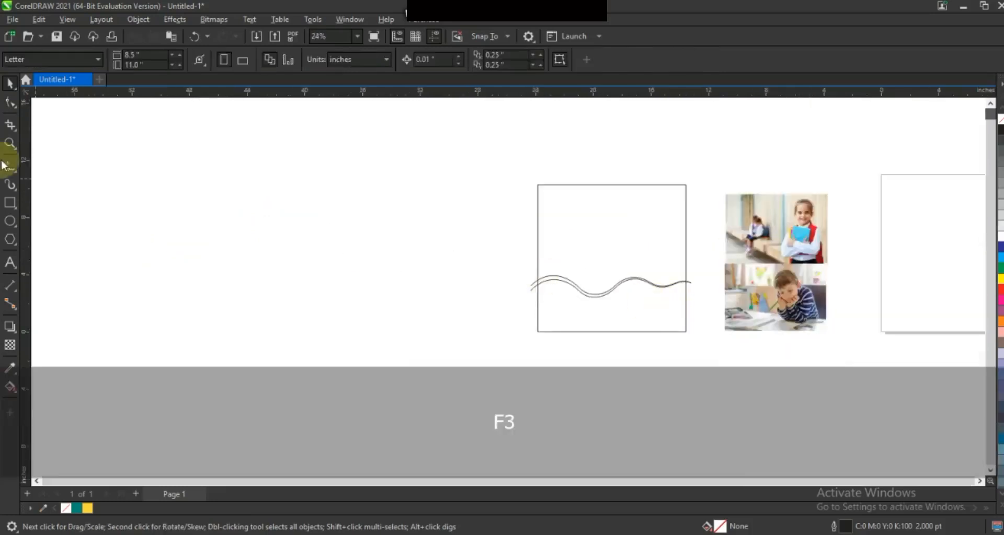
click(10, 143)
drag(469, 168, 889, 386)
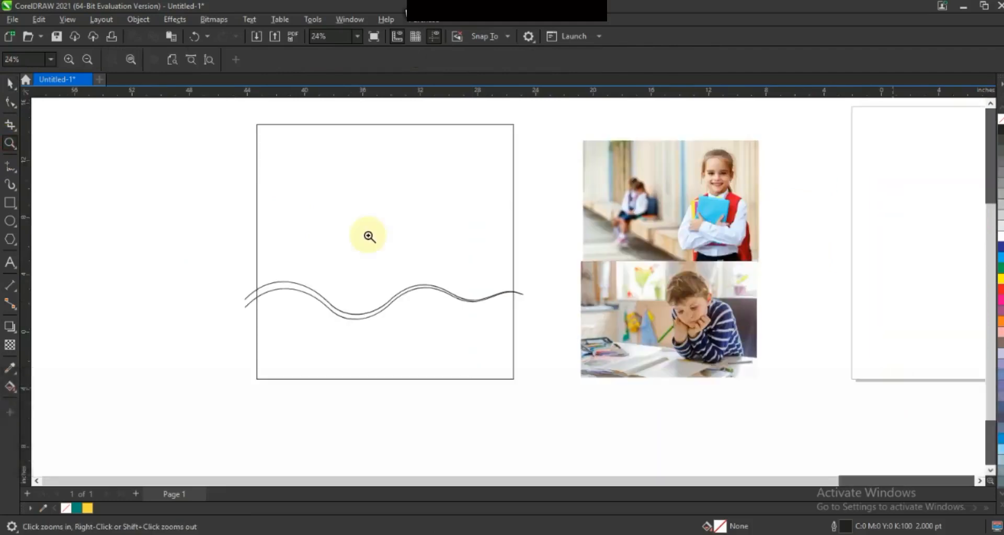
click(9, 82)
drag(396, 296, 384, 290)
click(541, 349)
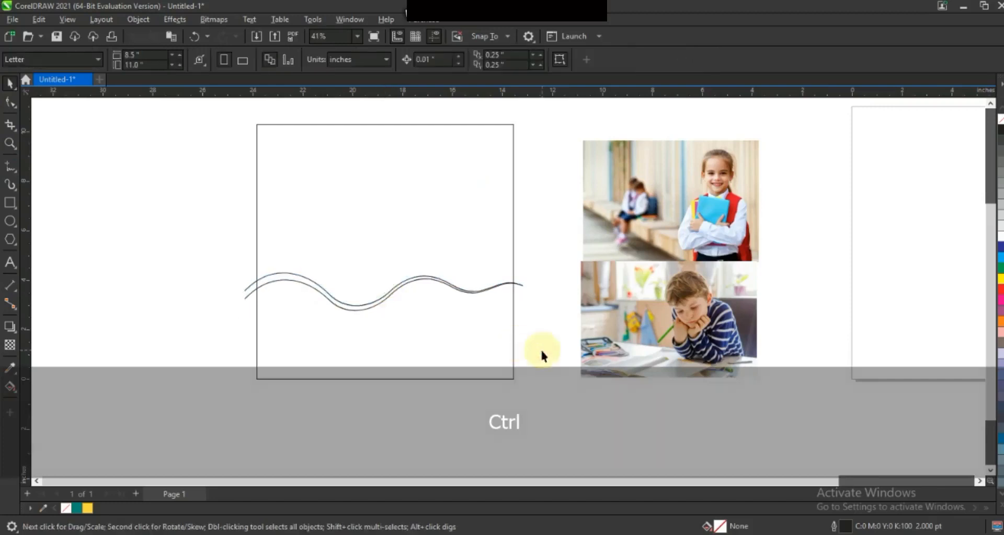
Use Smart Fill to fill the area below the waves and the strip between the two wave lines
click(17, 396)
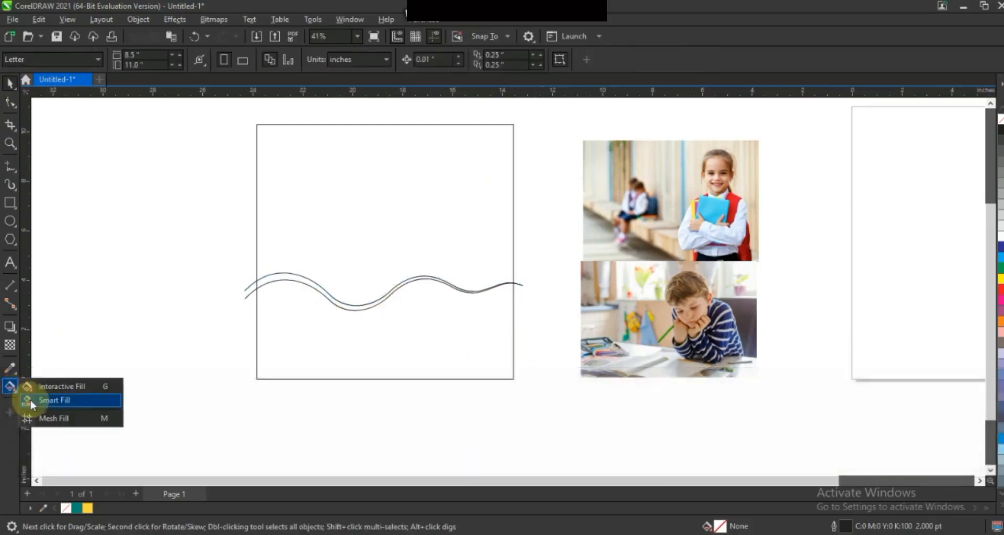
click(47, 400)
click(308, 338)
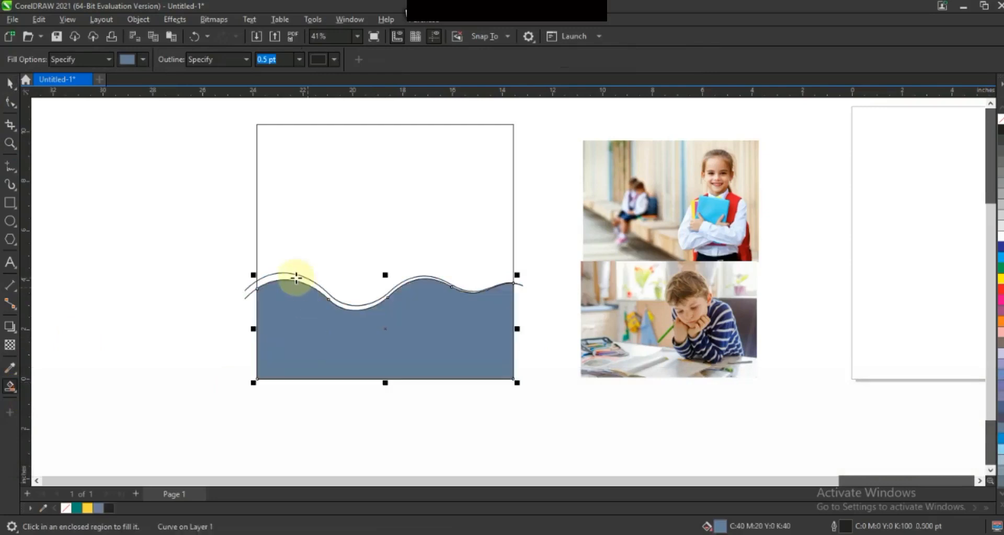
click(295, 278)
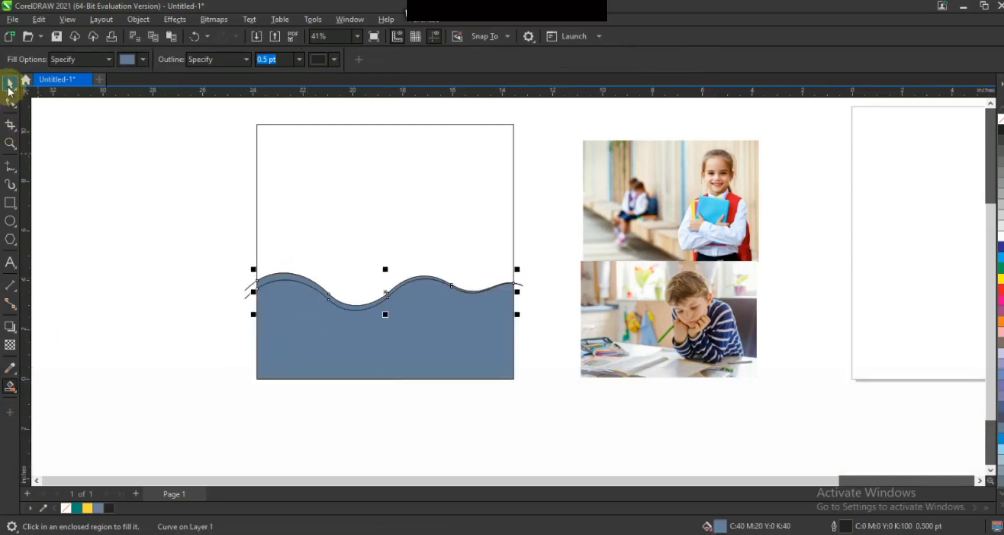
Recolour the area below the waves teal and the strip between the wave lines yellow
key(space)
click(271, 333)
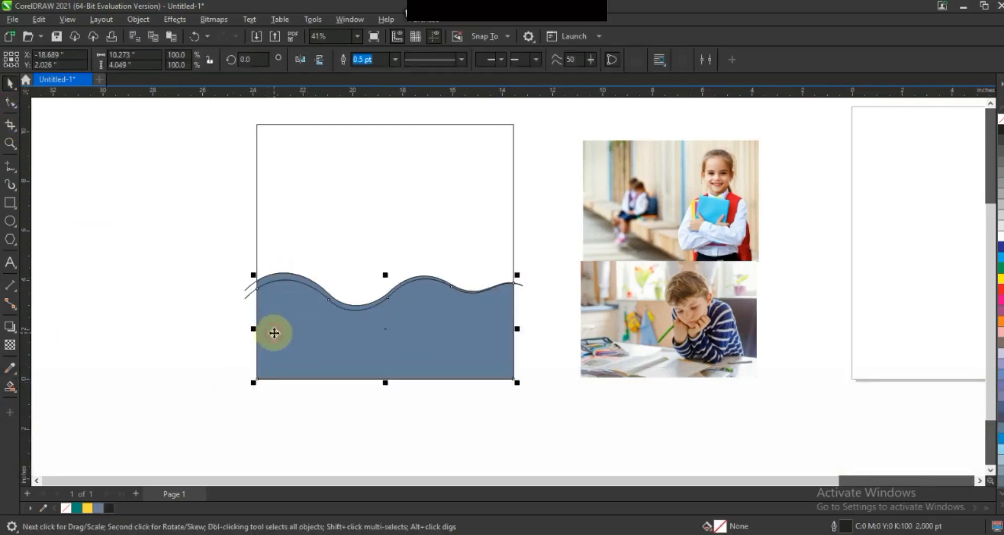
click(77, 508)
click(172, 416)
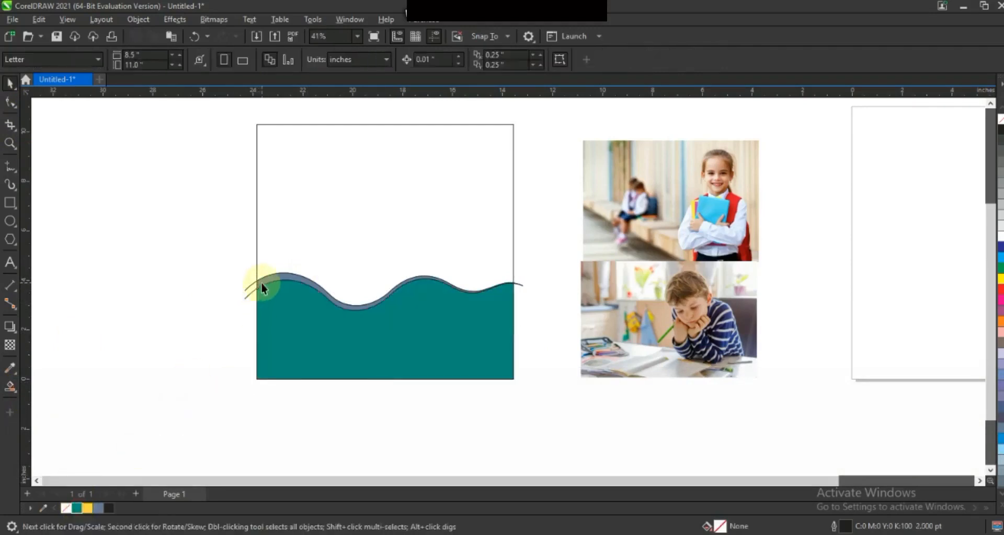
click(261, 286)
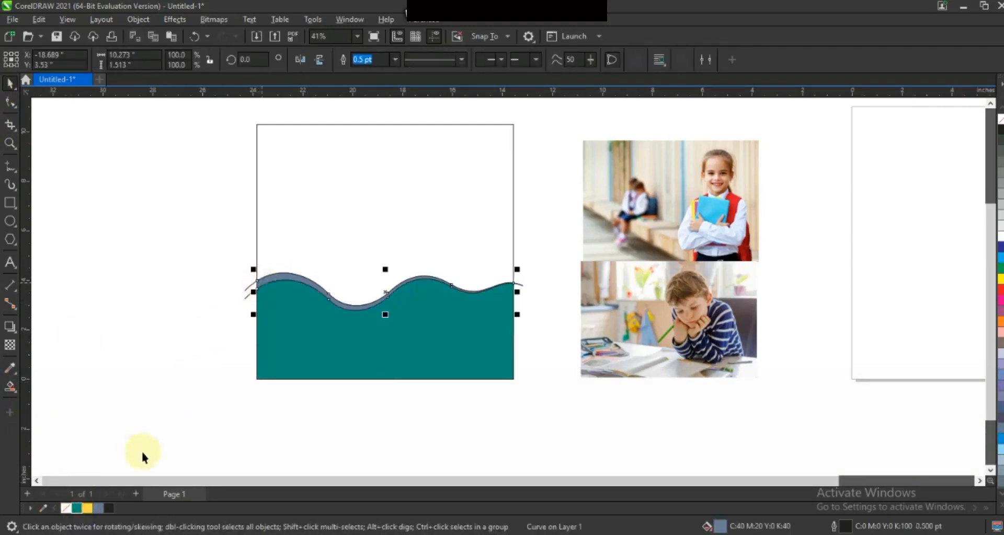
click(87, 508)
click(233, 286)
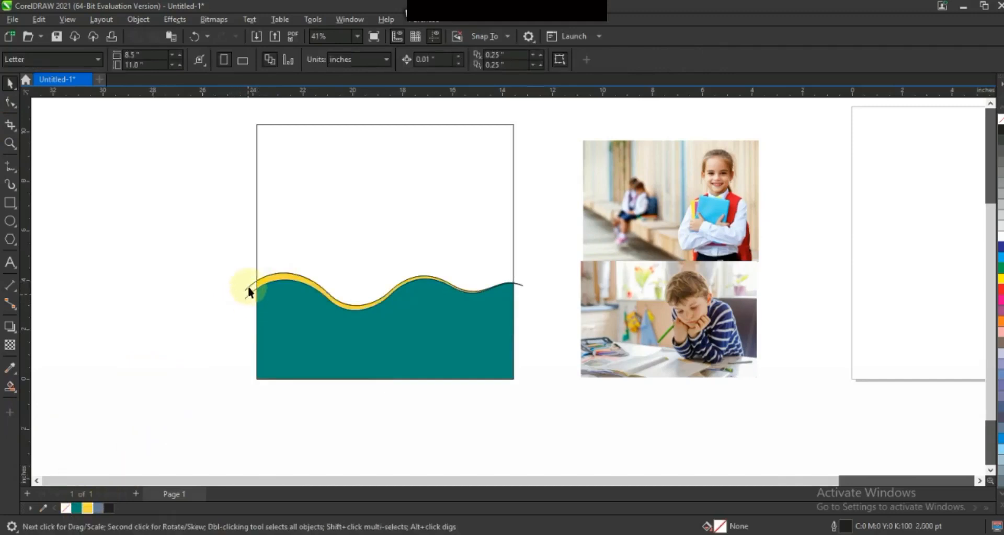
Move the lower wave line down into the teal area and give it a 3 pt yellow outline
drag(248, 288, 248, 304)
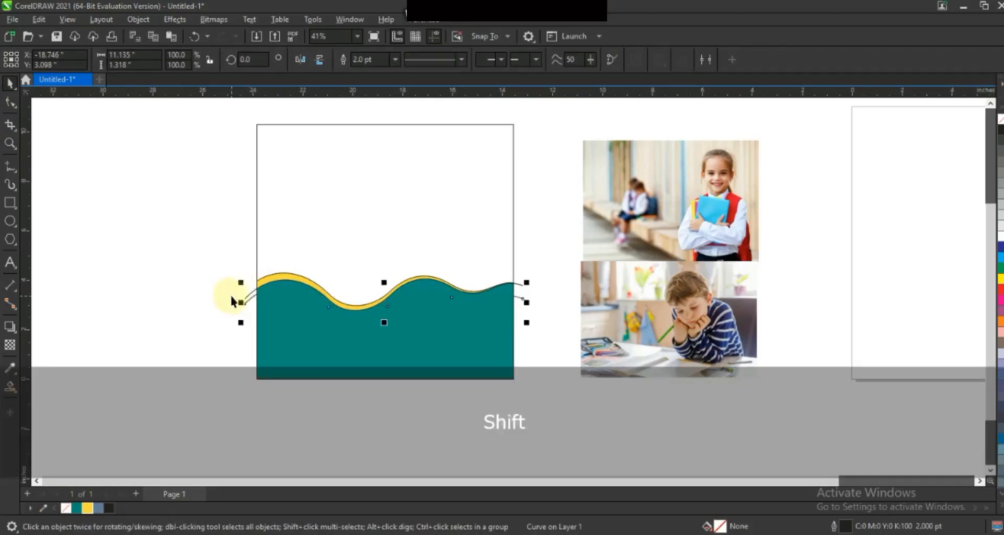
key(shift+F2)
key(F3)
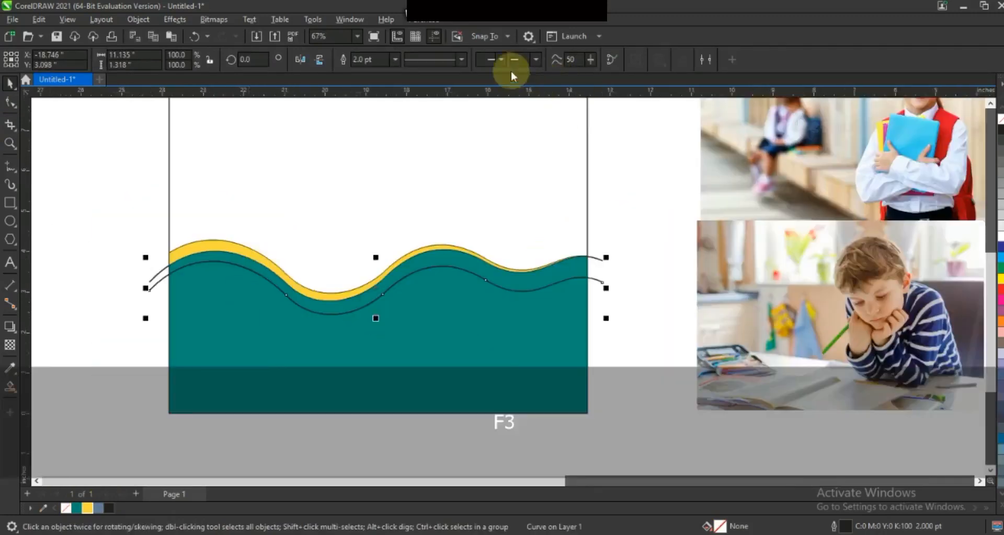
click(395, 59)
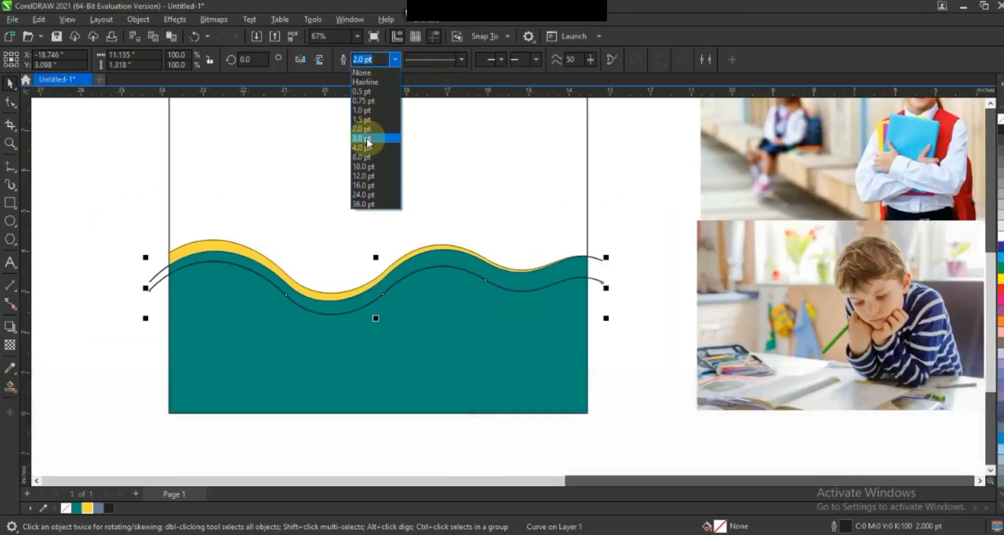
click(368, 139)
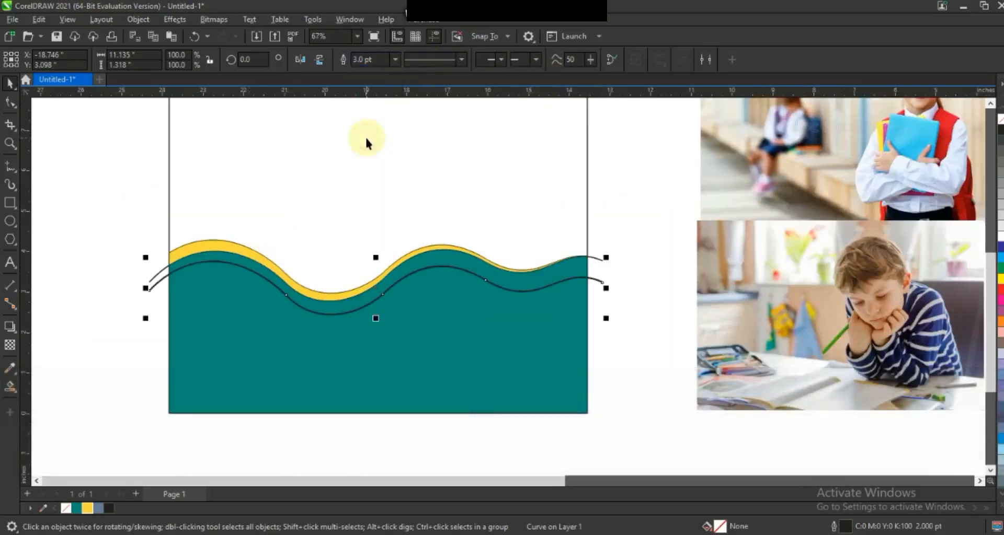
right_click(87, 508)
click(110, 358)
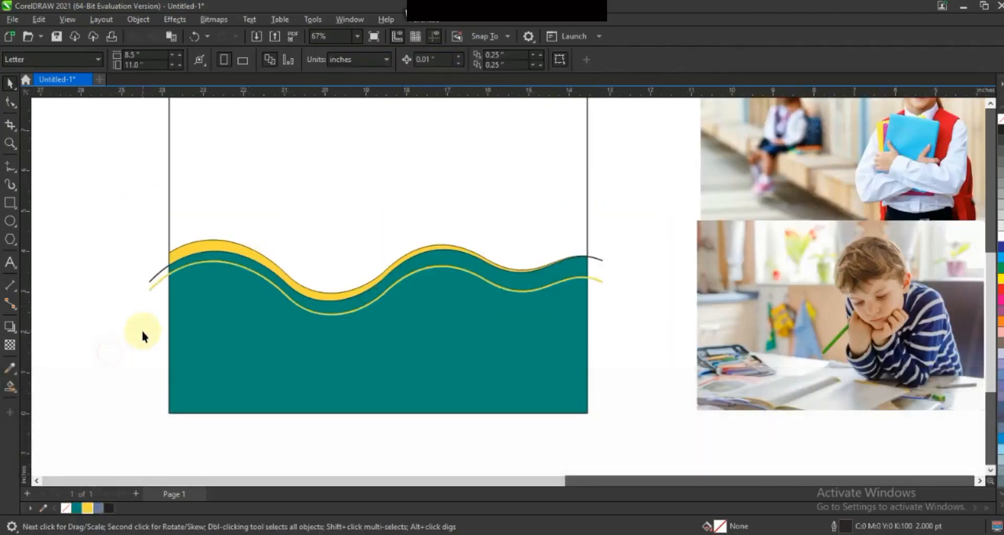
Delete the remaining black wave line and remove the outlines from the teal and yellow wave shapes
click(156, 278)
key(Delete)
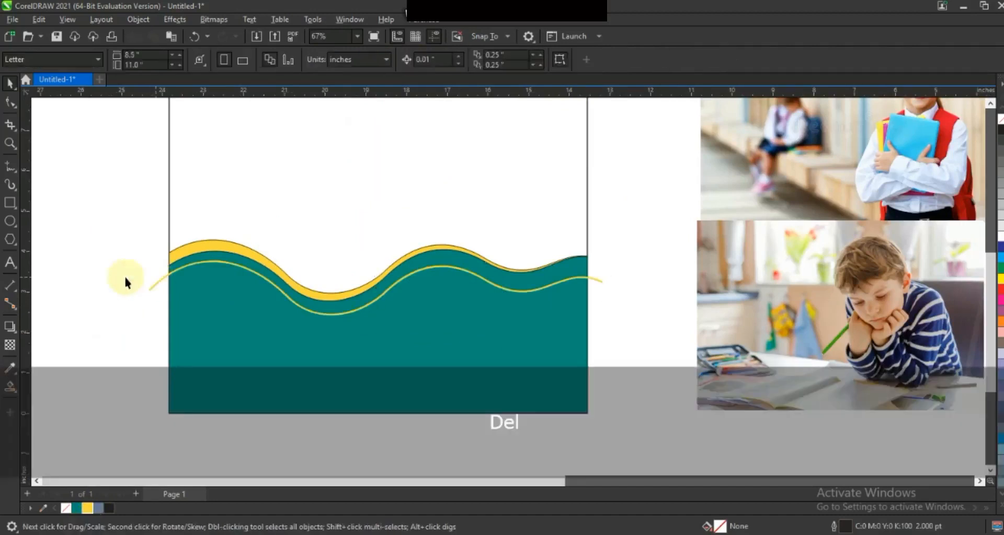
click(421, 250)
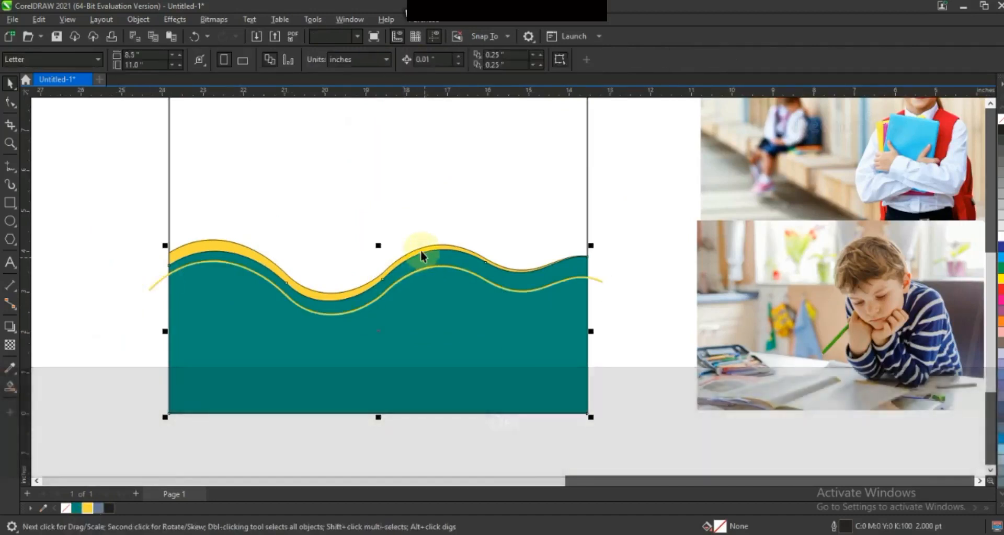
shift+click(423, 249)
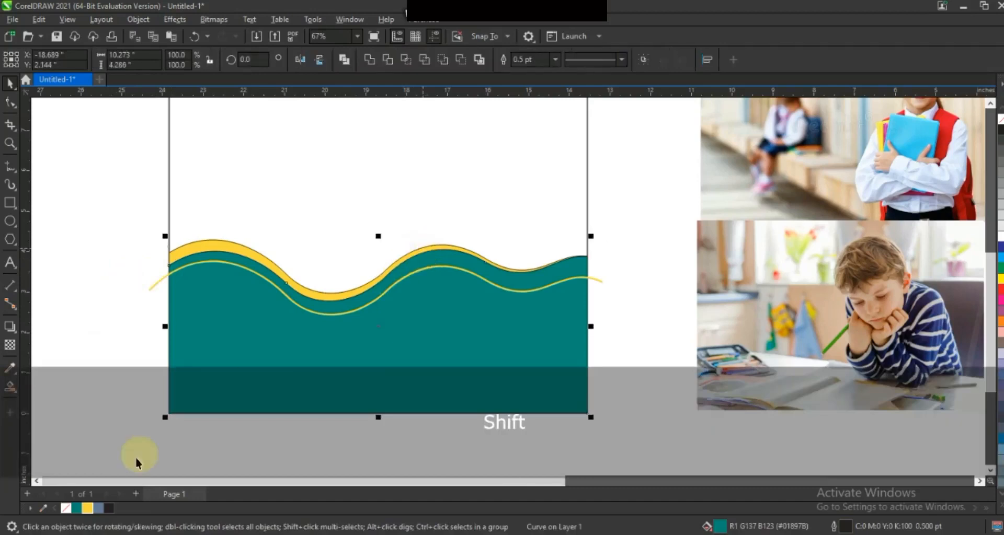
right_click(66, 509)
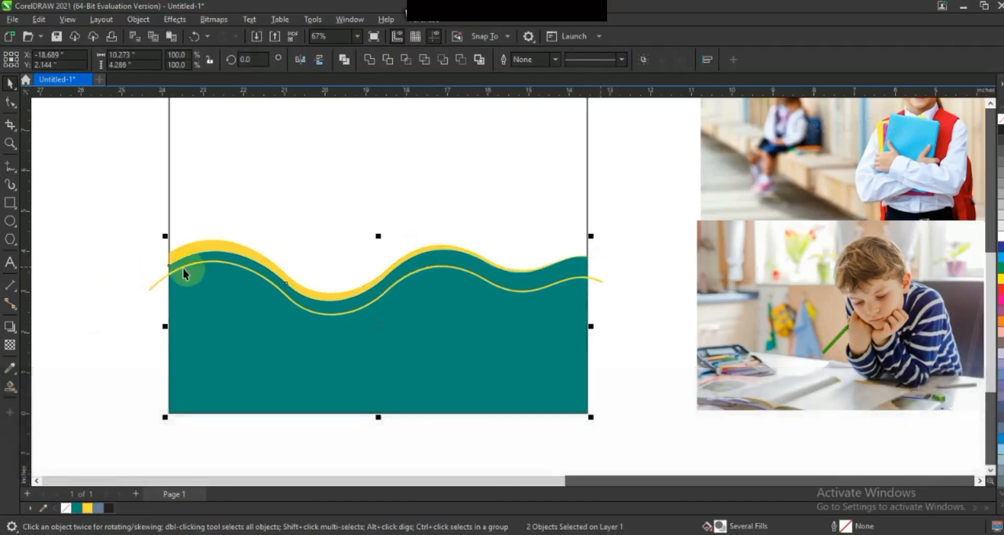
click(141, 264)
Draw a circle about 0.25 inch wide on the yellow line's first crest, filled yellow with no outline
click(10, 142)
drag(173, 214, 654, 347)
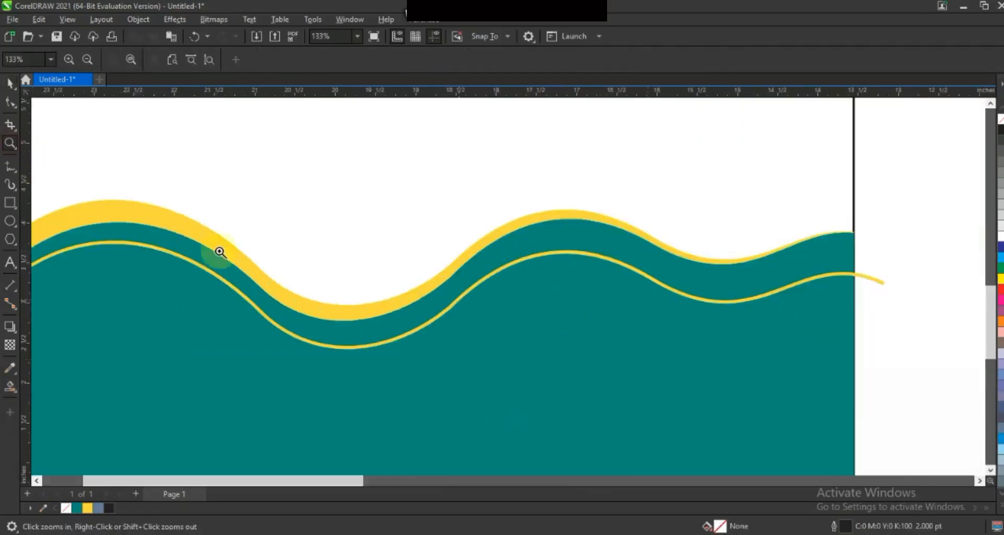
drag(104, 231, 116, 251)
click(10, 83)
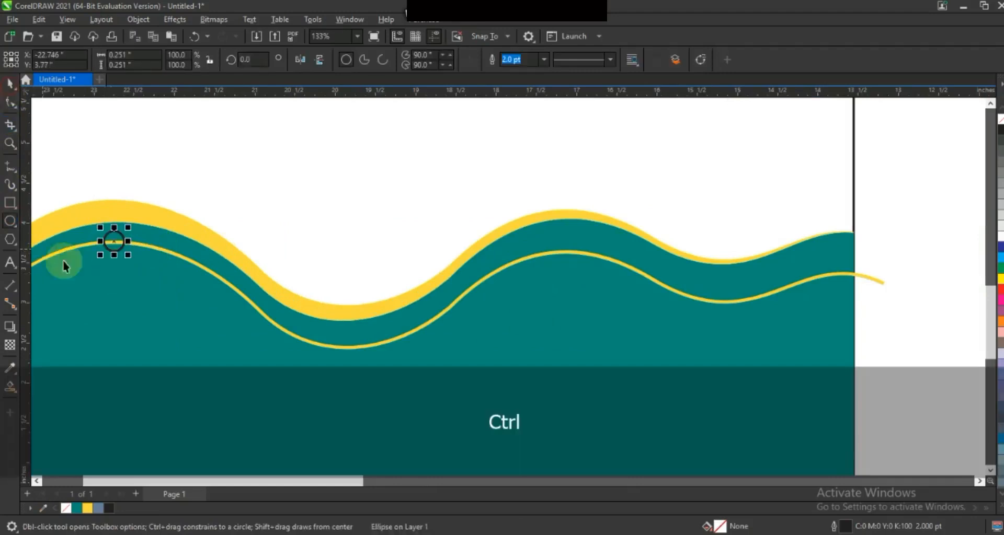
click(87, 508)
right_click(66, 509)
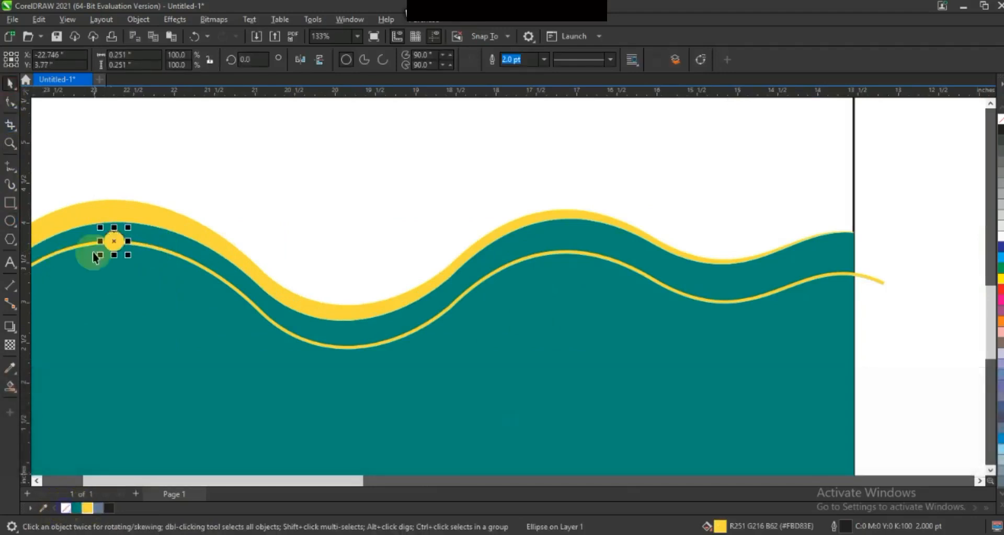
Copy the yellow circle onto the line's first trough, second crest and second trough
drag(110, 241, 727, 301)
right_click(337, 348)
right_click(567, 251)
right_click(727, 301)
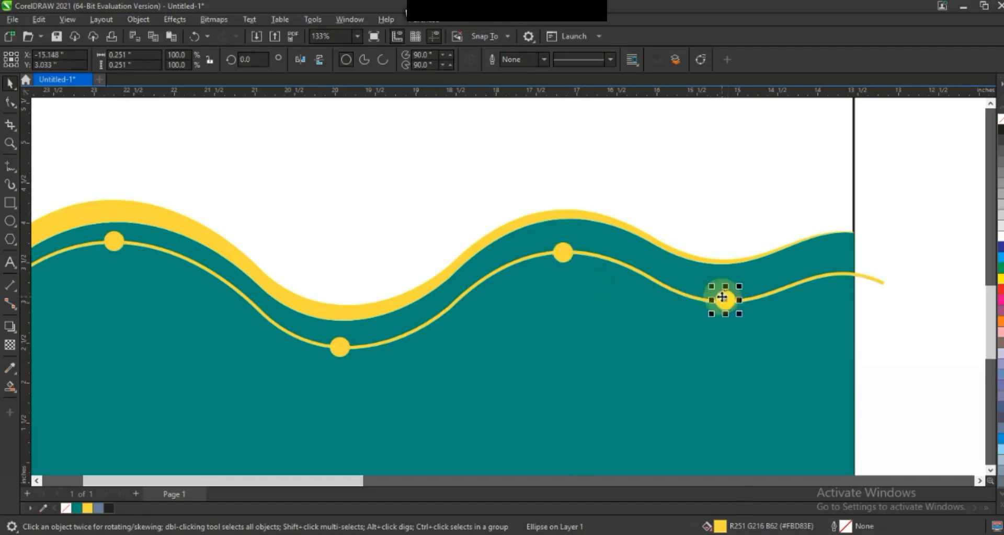
key(F3)
key(Escape)
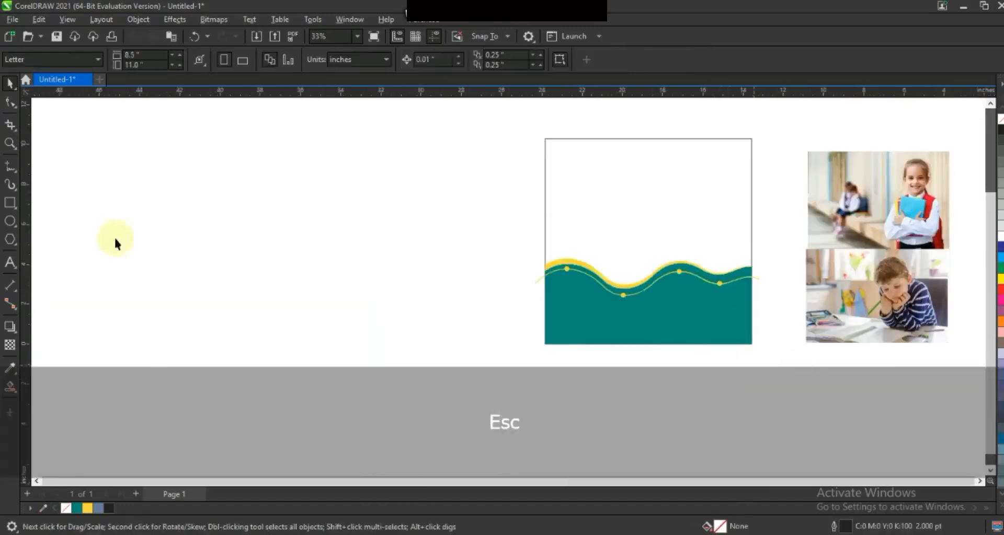
Draw a rectangle about 3.33 by 4.46 inches overlapping the square's upper edge near its left corner, and round its corners to about 0.21 inch
click(10, 142)
drag(542, 152, 847, 360)
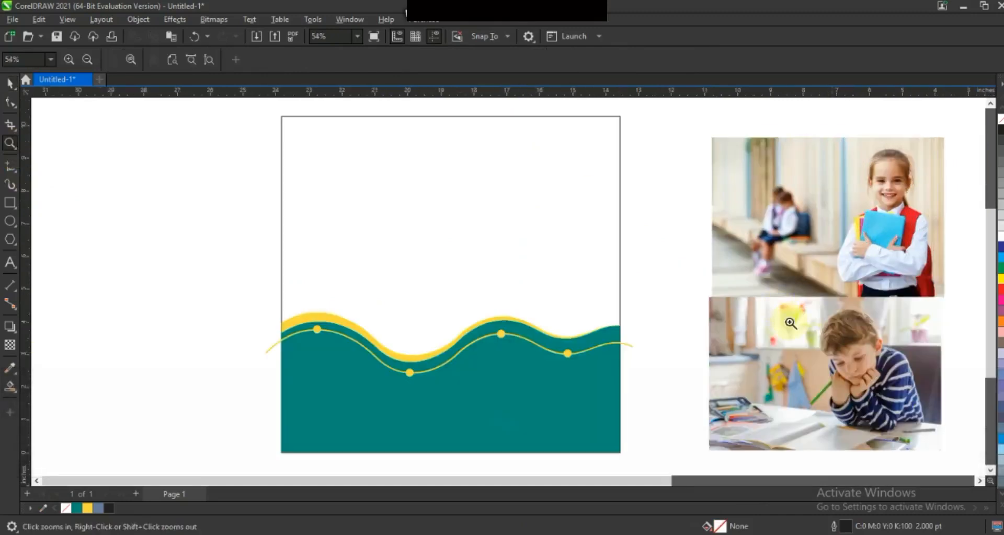
click(9, 205)
drag(305, 109, 413, 256)
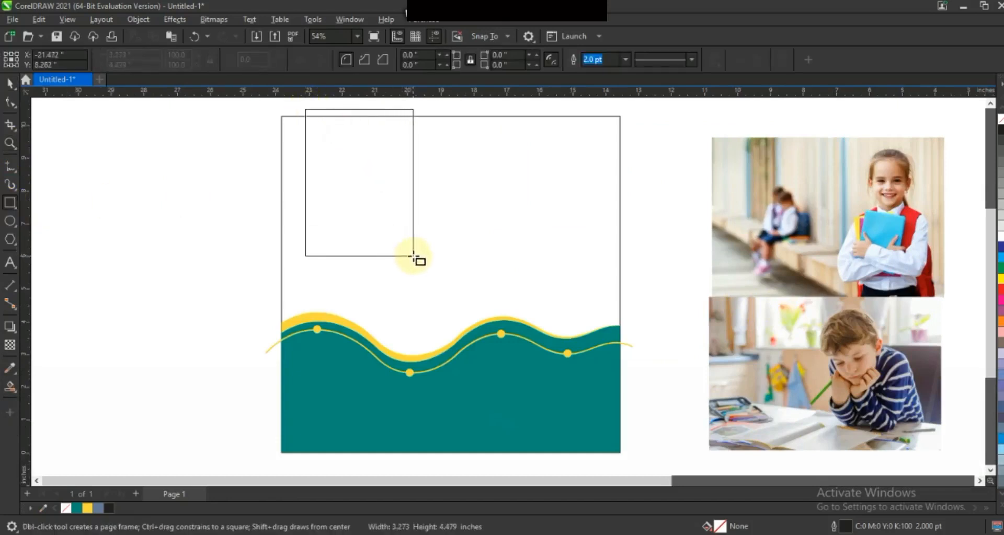
drag(414, 256, 415, 257)
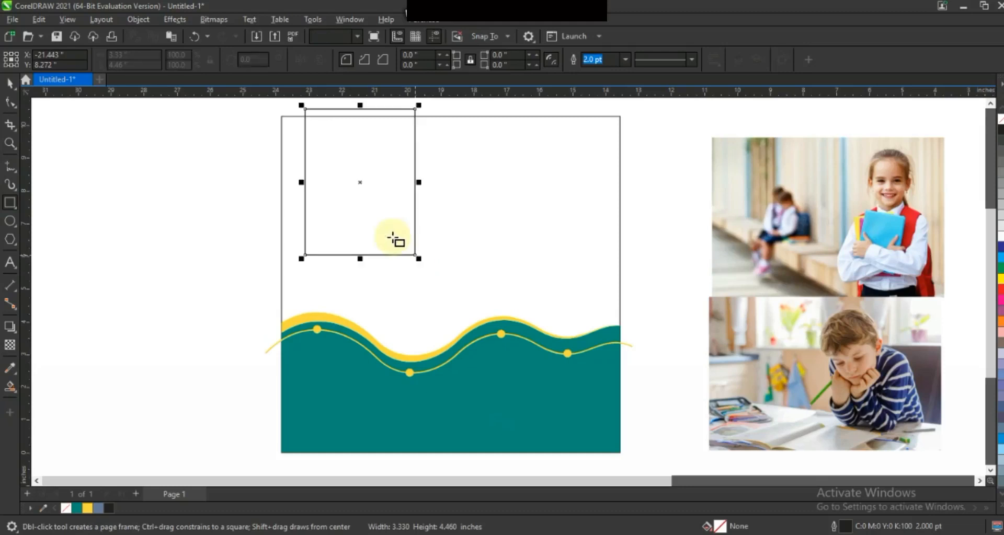
click(9, 103)
drag(304, 256, 312, 256)
Convert the rounded rectangle to curves and add nodes along its lower edge to pull the middle down into a curved bulge
click(10, 143)
drag(442, 251, 565, 301)
key(F10)
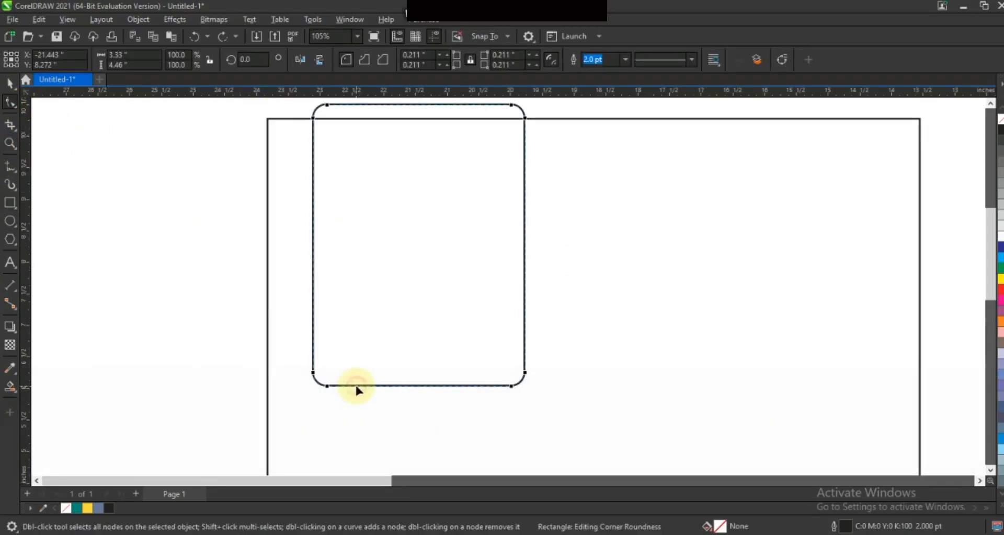
key(ctrl+q)
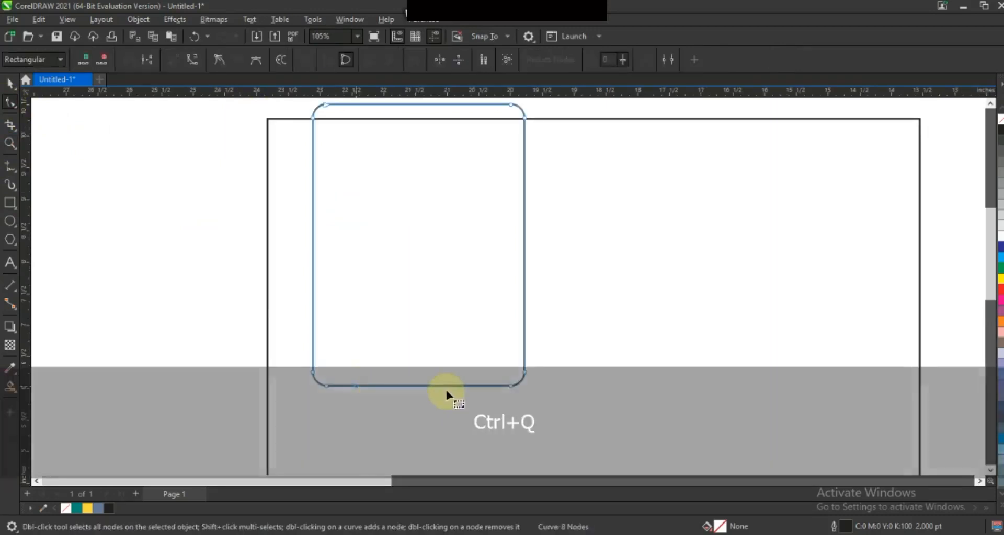
double_click(475, 386)
drag(413, 386, 413, 411)
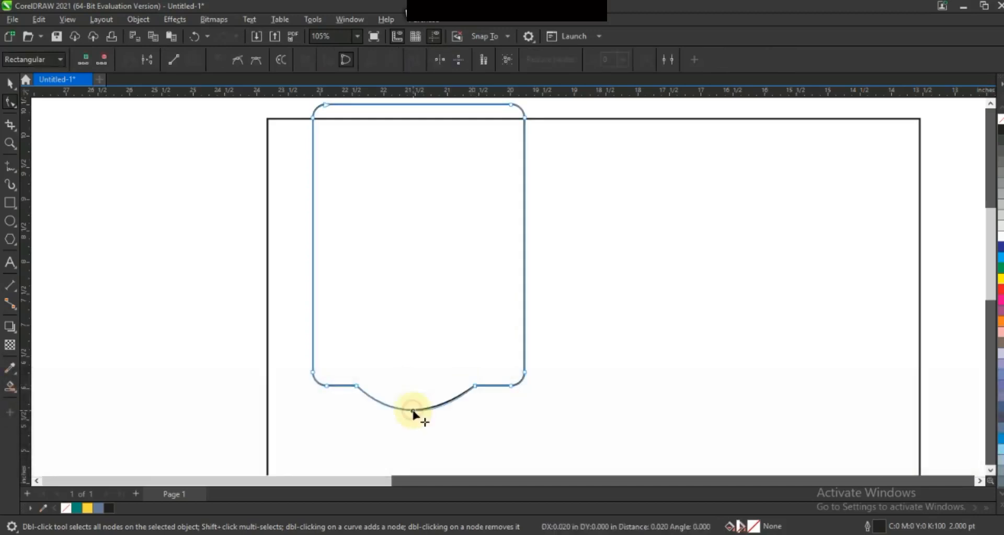
drag(413, 412, 413, 412)
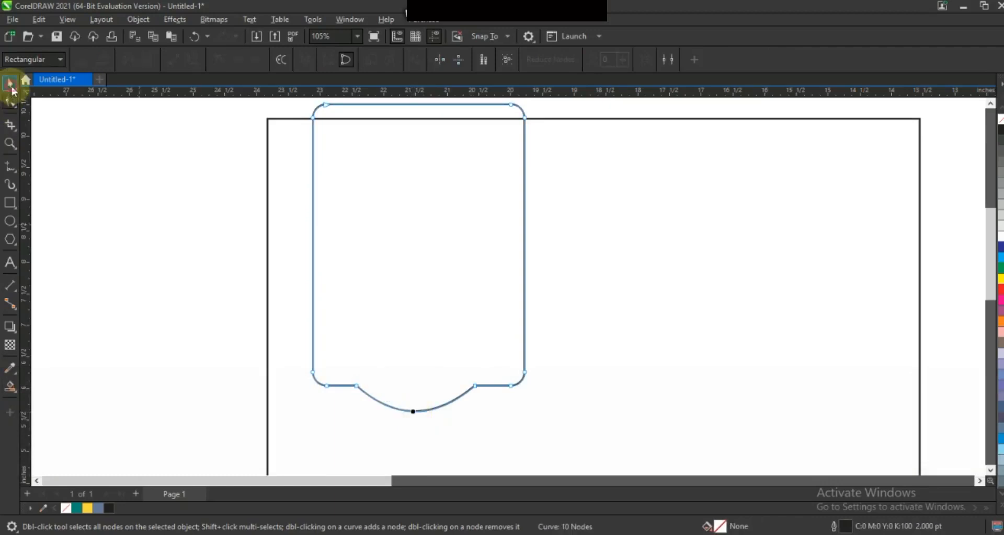
click(11, 88)
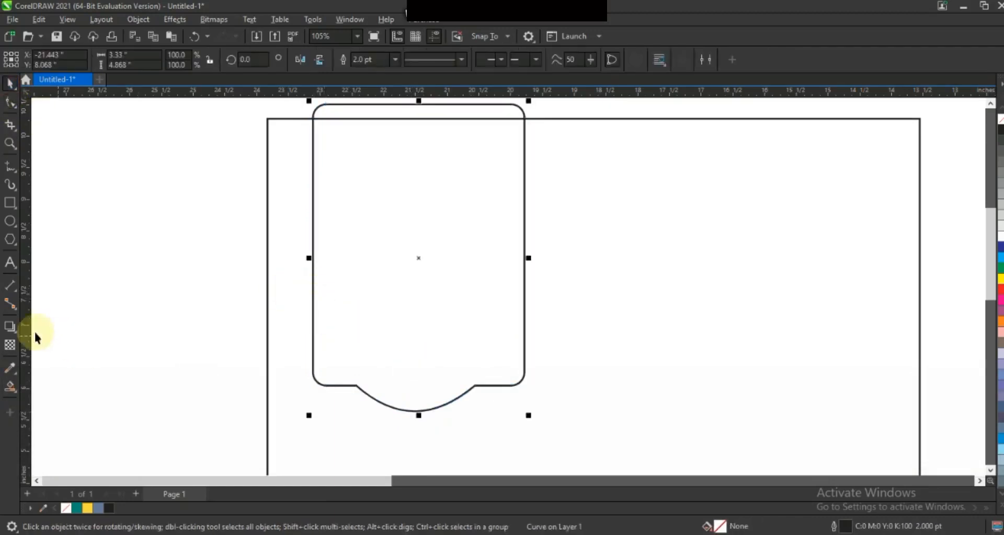
Add a one-step inward contour with a 0.135 inch offset to the badge shape and break the contour apart
click(11, 328)
click(52, 345)
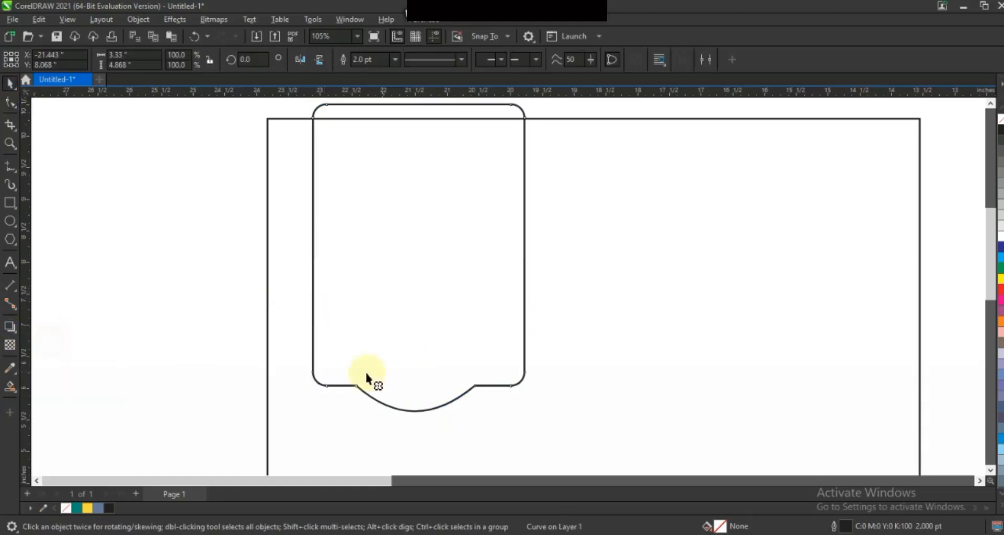
drag(355, 390, 347, 403)
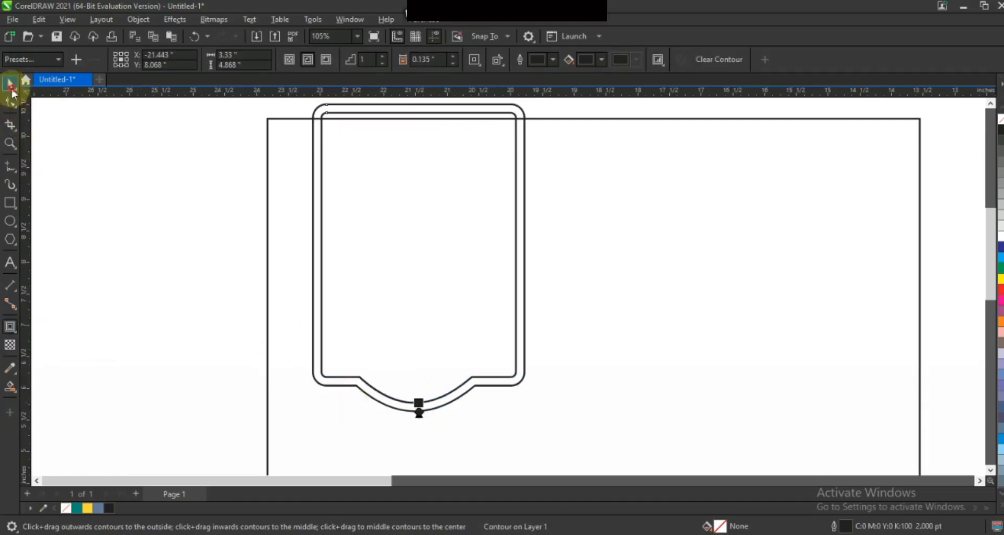
click(11, 87)
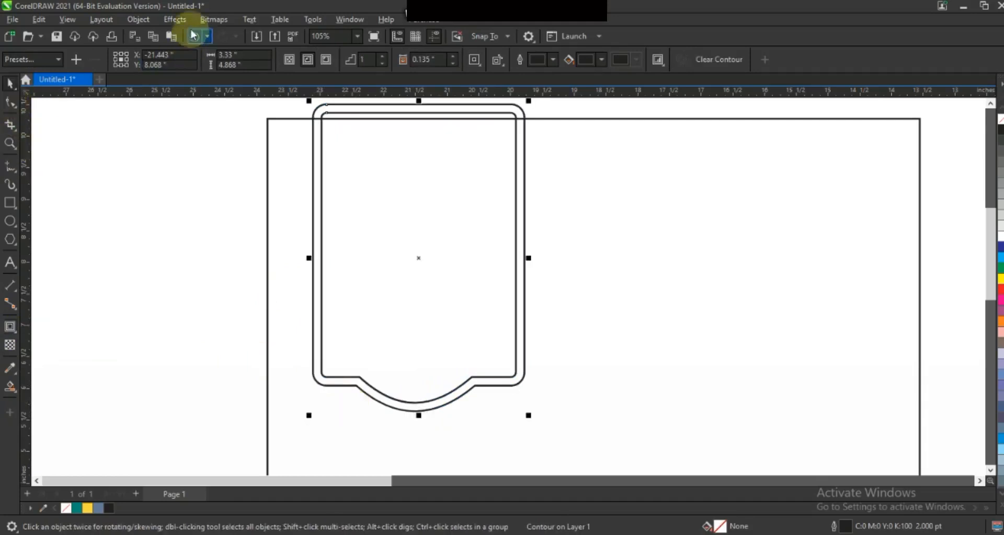
click(139, 20)
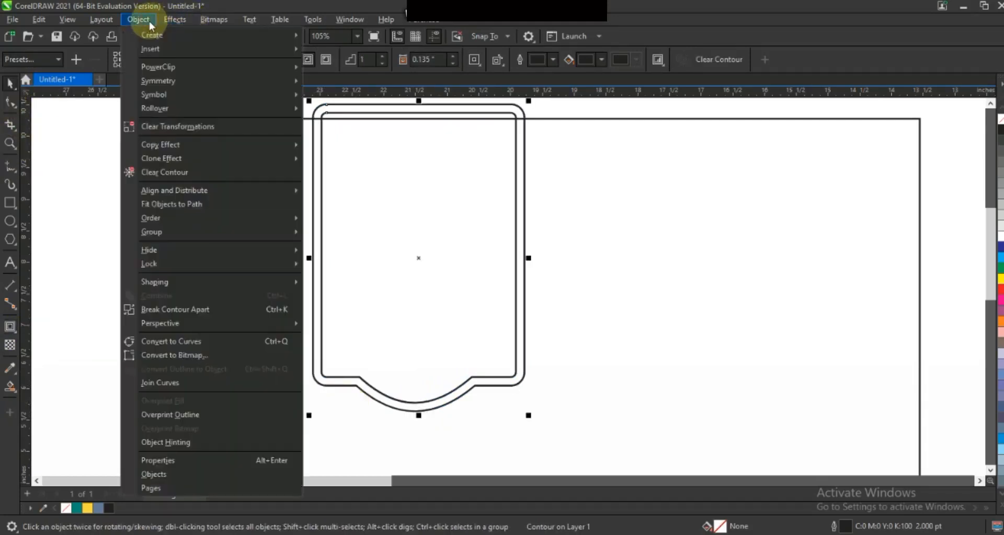
click(167, 310)
Fill the outer badge shape with the document's teal
click(392, 406)
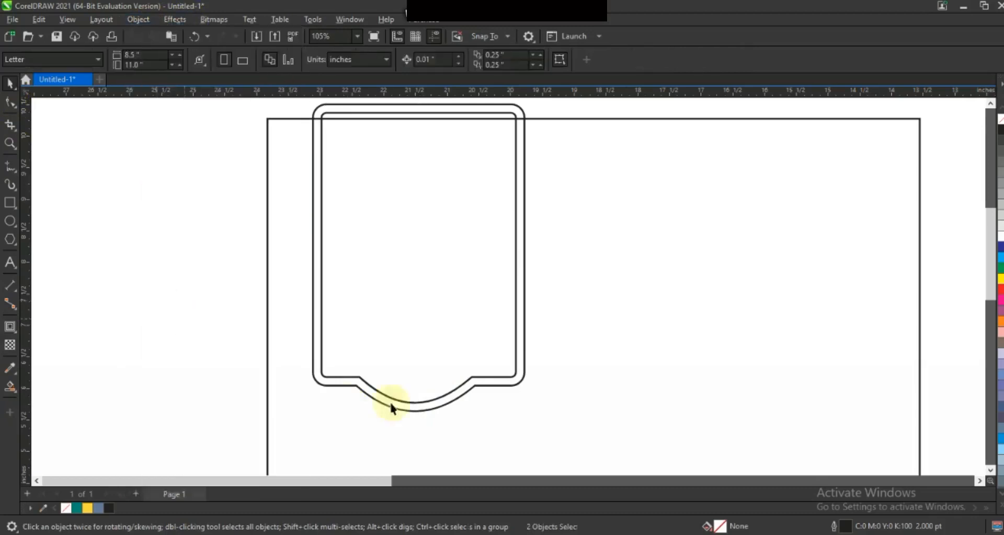
click(362, 391)
click(77, 509)
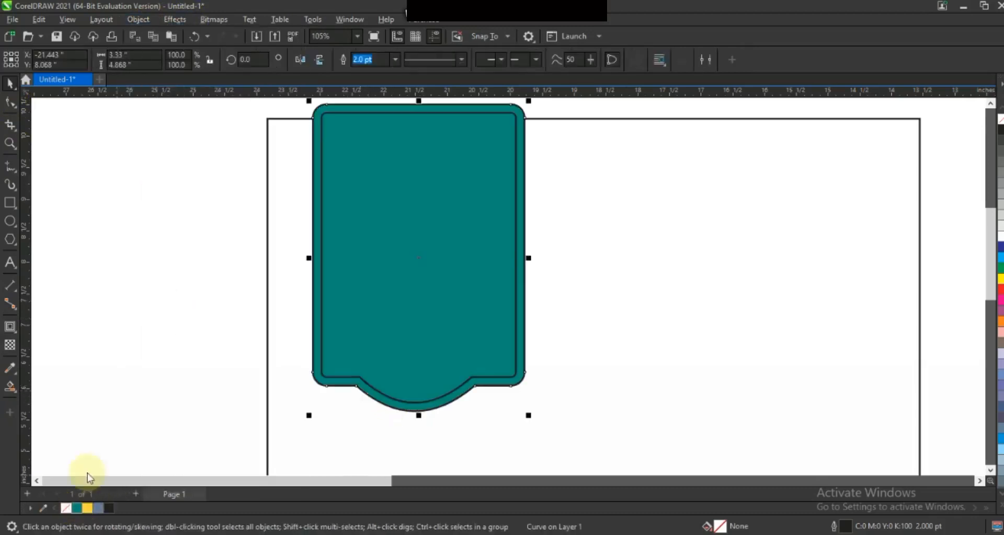
Give the inner badge contour a dotted line style and a white outline color
click(359, 380)
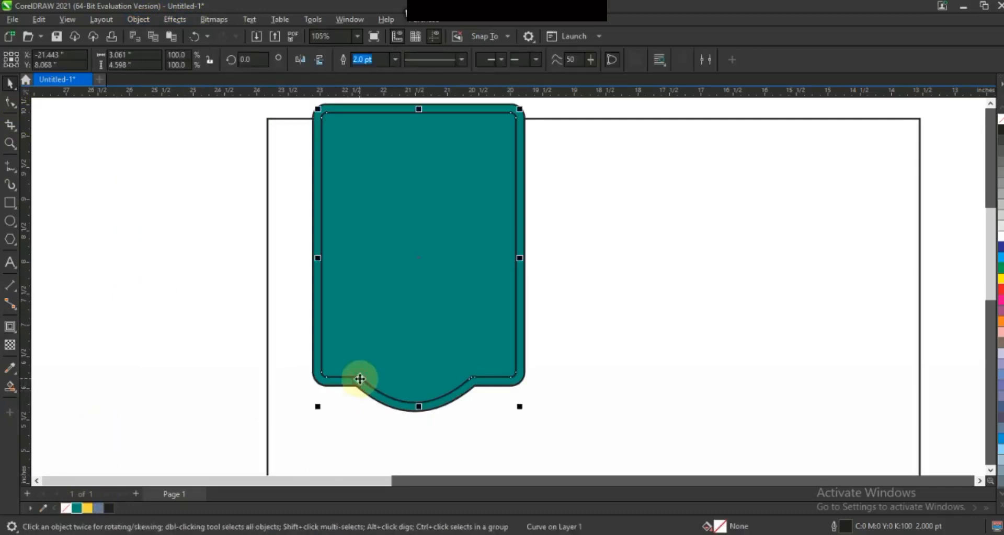
click(461, 60)
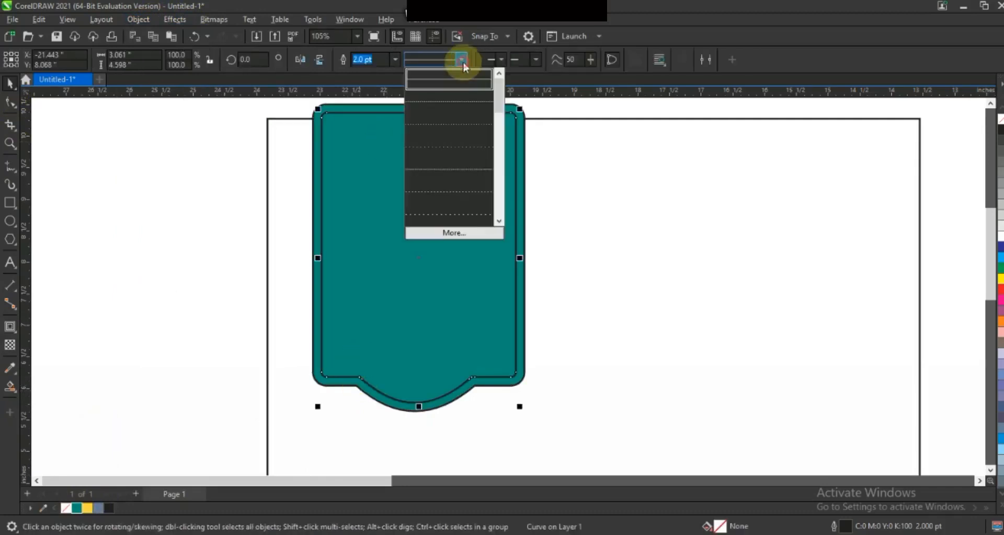
click(486, 124)
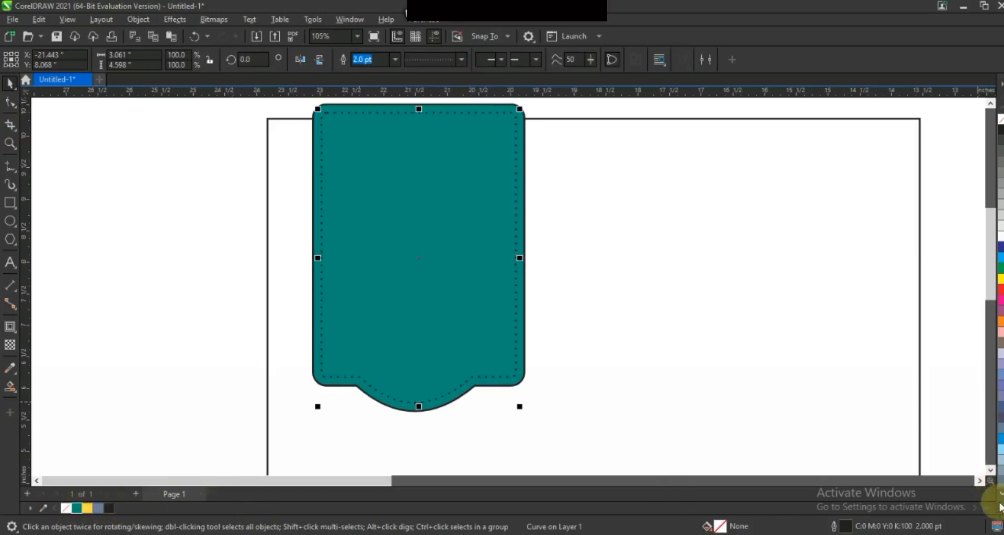
click(999, 486)
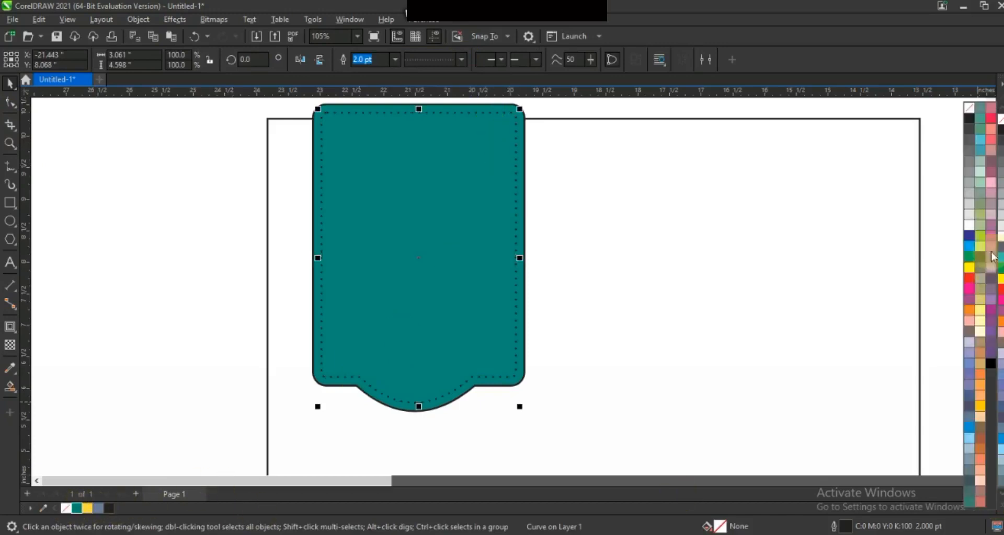
right_click(973, 227)
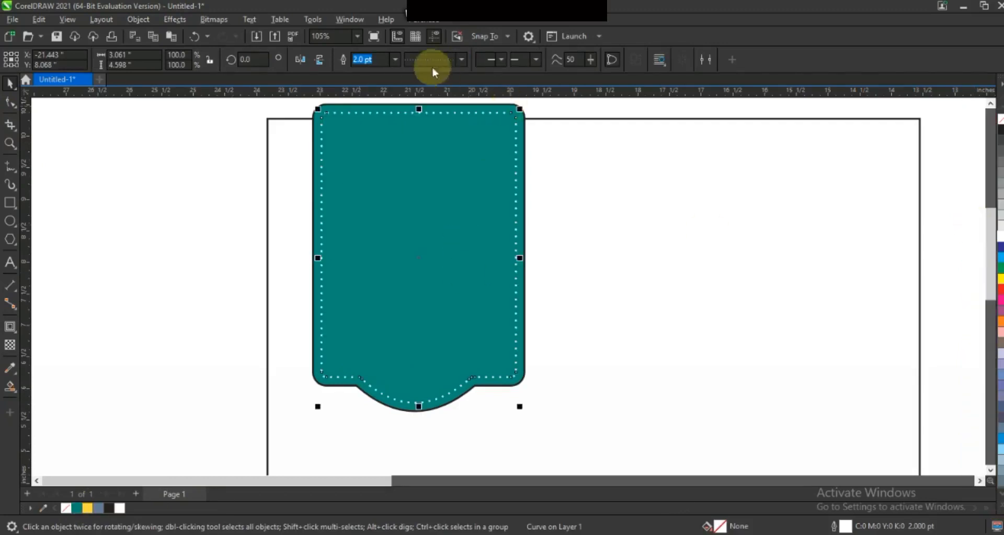
Change the inner badge contour's line style to dashed
click(459, 62)
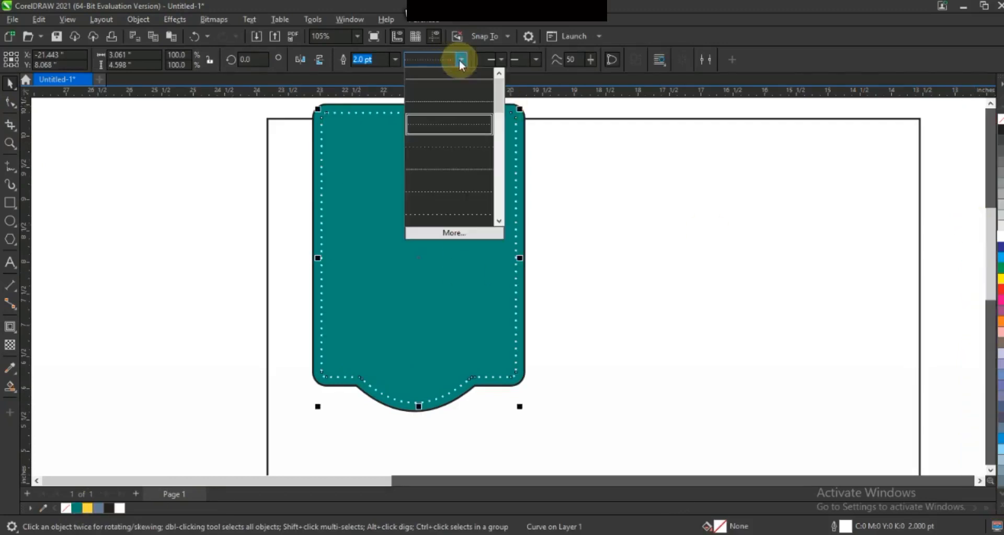
click(466, 162)
click(235, 239)
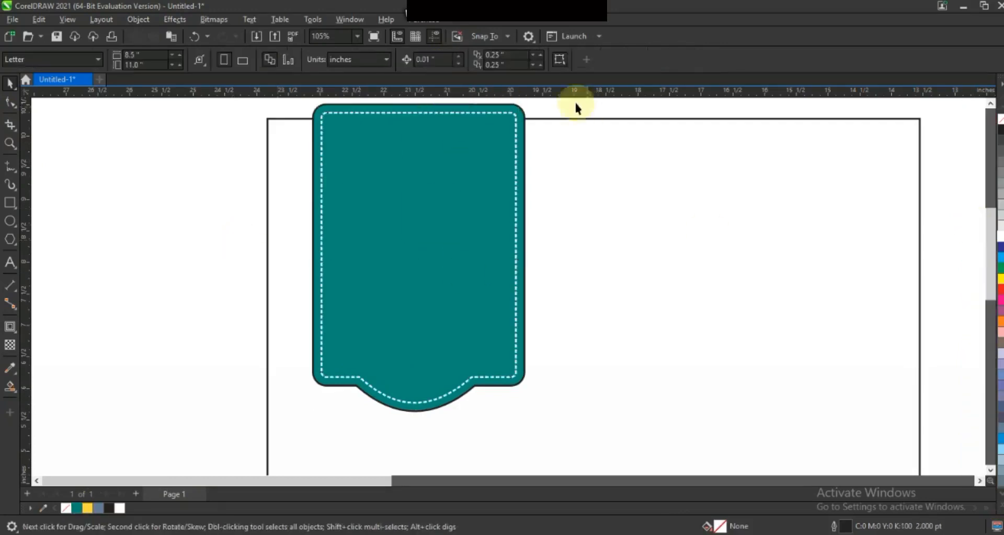
Remove the outline from the outer teal badge shape
click(520, 112)
right_click(66, 512)
click(409, 207)
Draw a circle about 2.4 inches wide over the first dip of the yellow wave
key(F3)
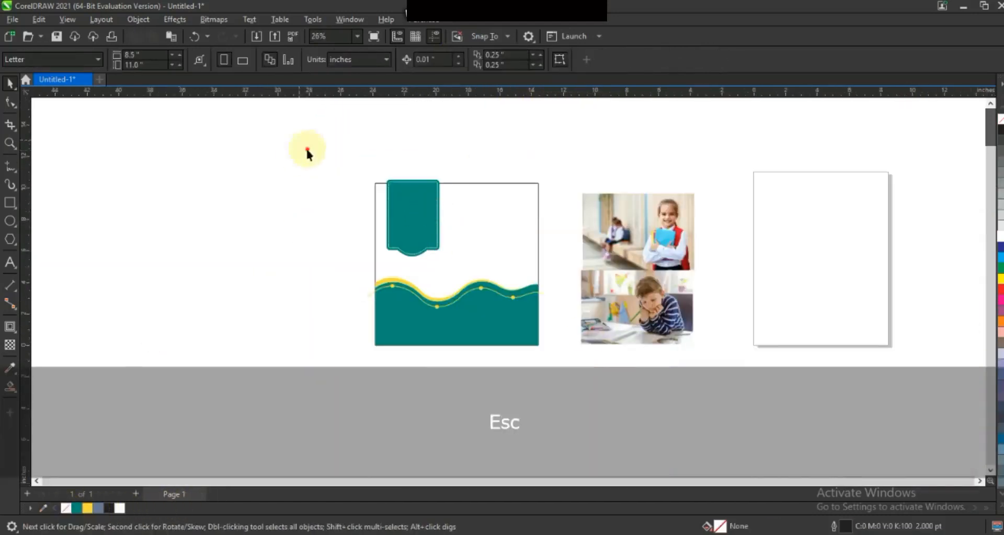
drag(761, 371, 748, 383)
key(shift+F2)
key(Escape)
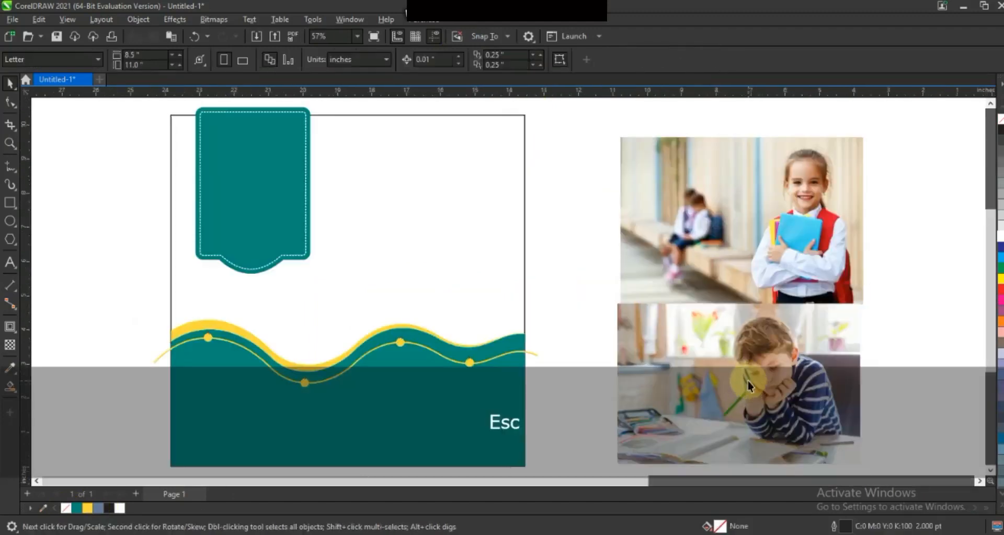
click(10, 222)
drag(277, 307, 265, 391)
click(9, 85)
drag(312, 331, 308, 330)
Smart Fill the part of the circle above the wave as a separate shape and delete the original circle
click(10, 387)
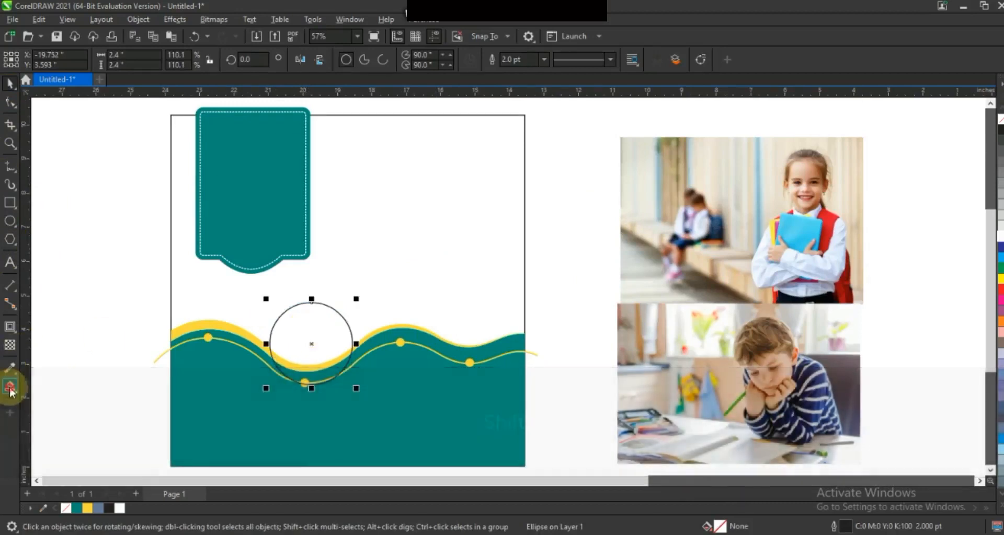
click(306, 332)
click(9, 87)
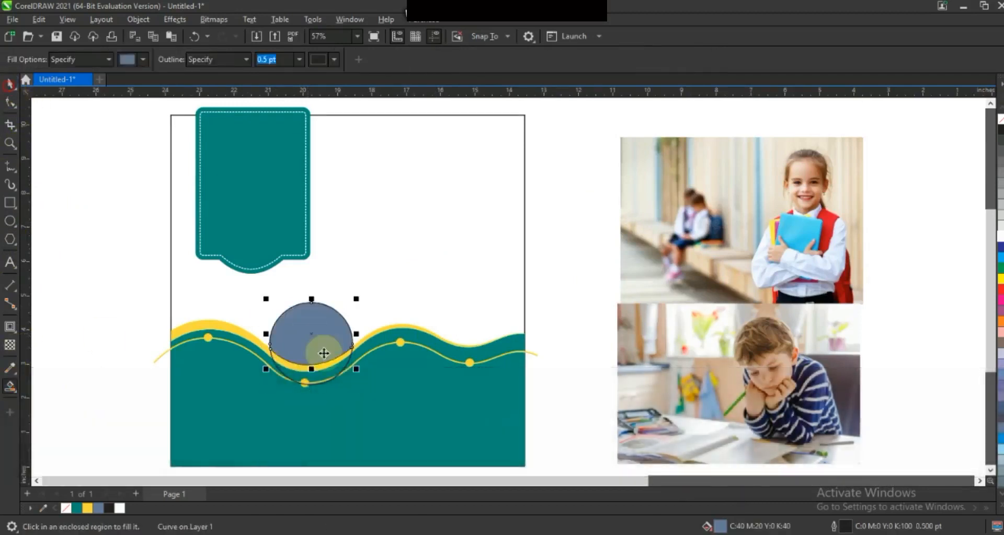
click(338, 372)
key(Delete)
Fill the partial circle above the wave with the document's yellow and remove its outline
click(327, 337)
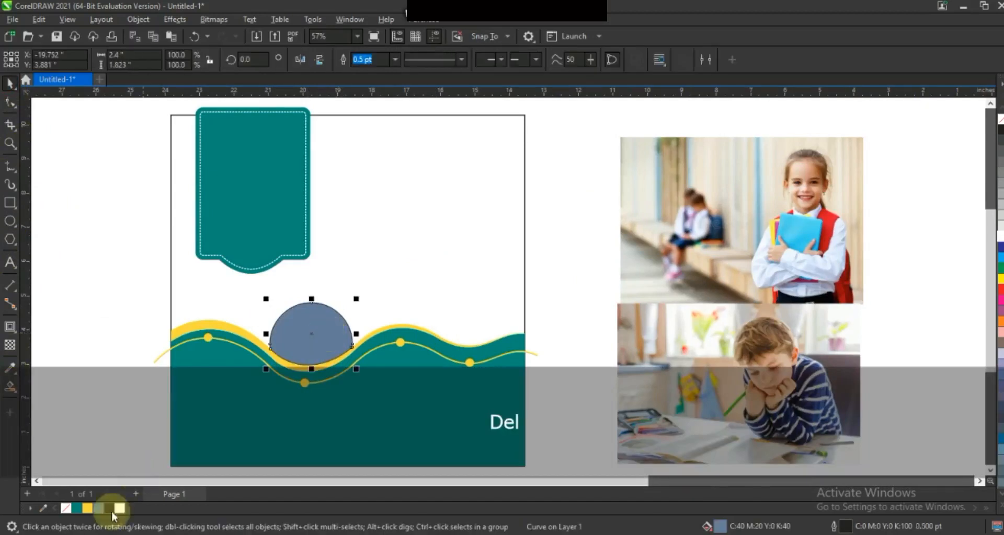
click(88, 508)
click(101, 337)
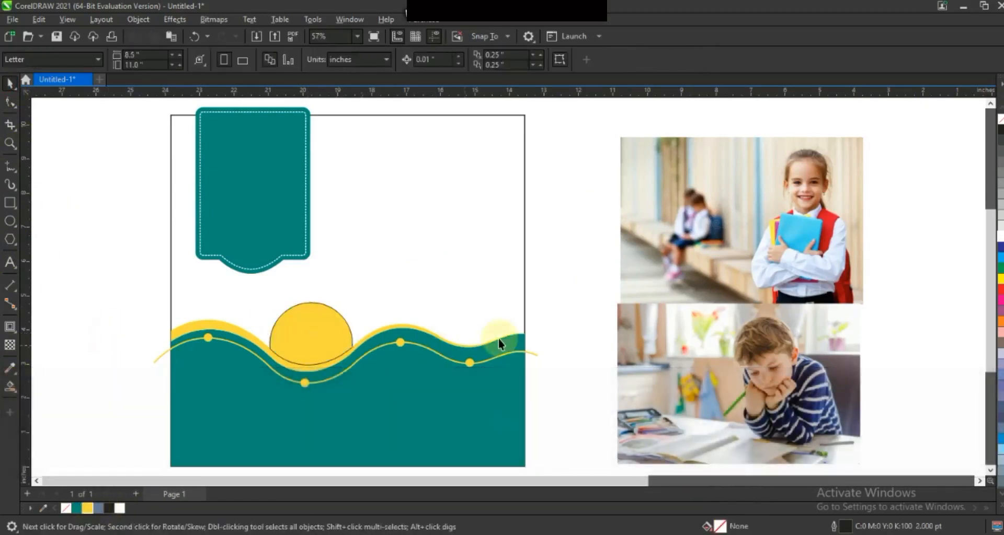
click(492, 348)
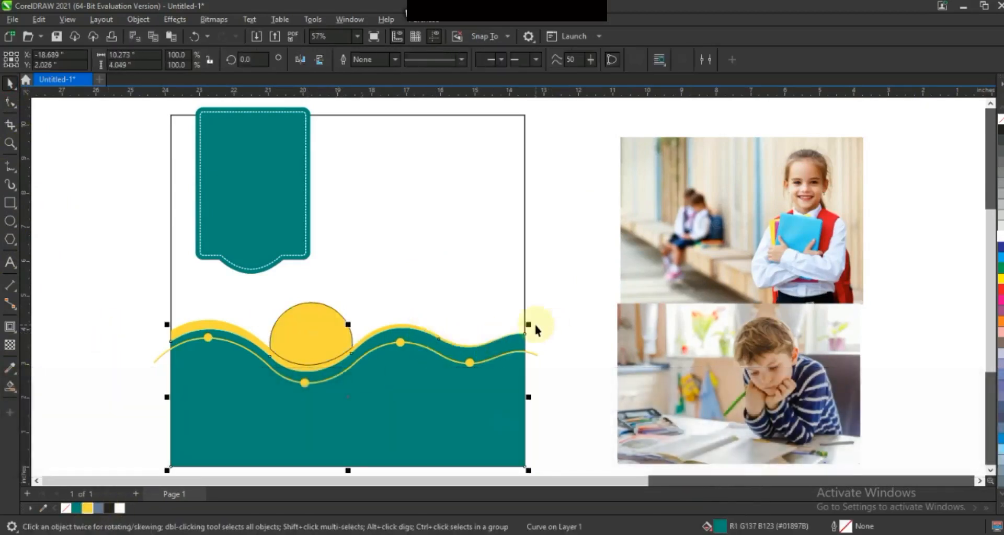
click(545, 337)
click(318, 335)
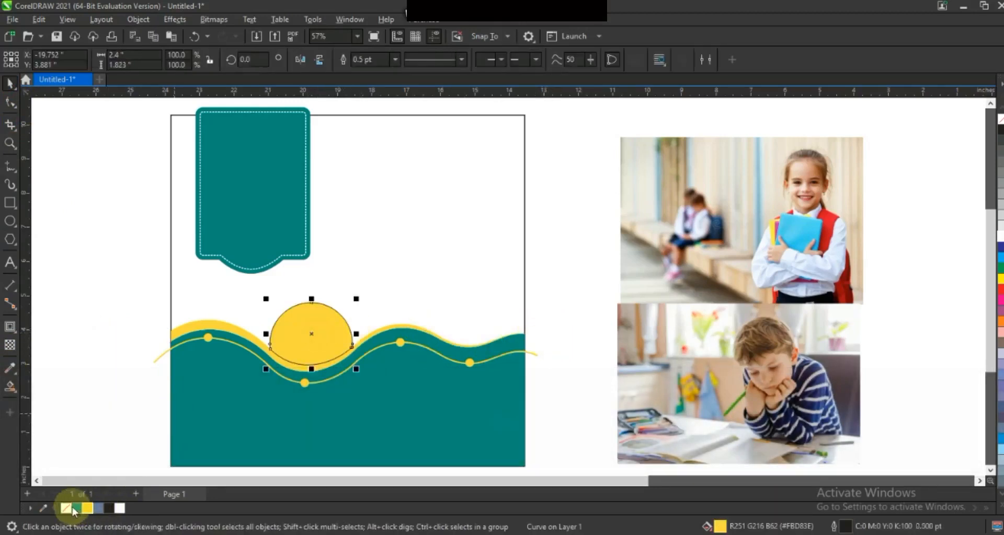
right_click(67, 508)
click(568, 343)
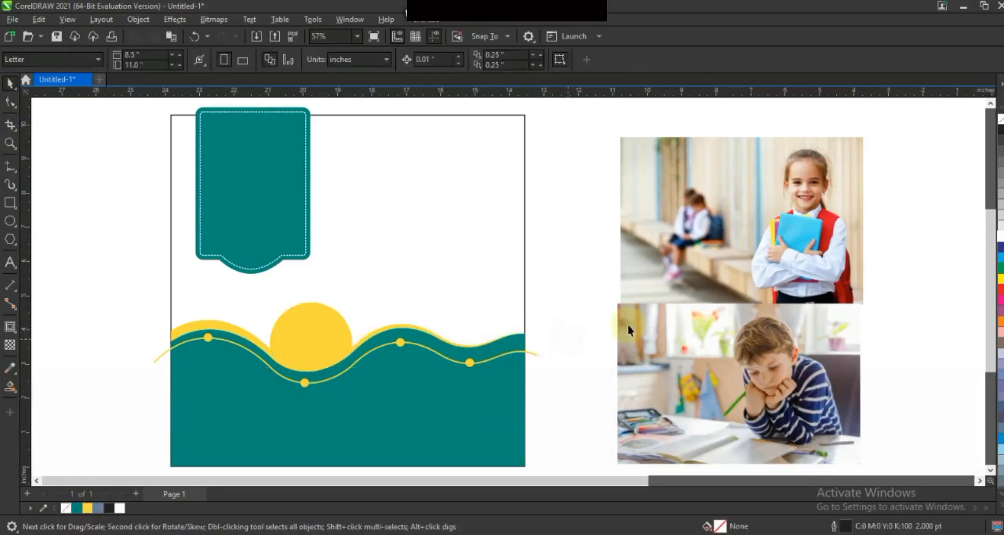
Place the photo of the pensive boy behind the artwork over the upper square, enlarged to about 11.3 inches wide
drag(777, 372, 466, 209)
drag(281, 277, 106, 373)
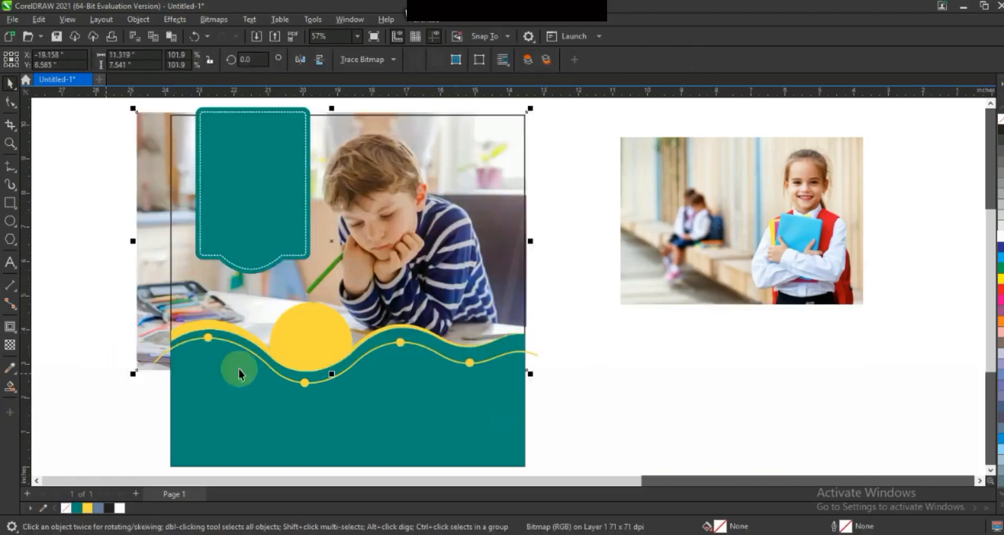
mouse_move(160, 265)
mouse_down()
mouse_move(168, 262)
mouse_move(159, 261)
mouse_up()
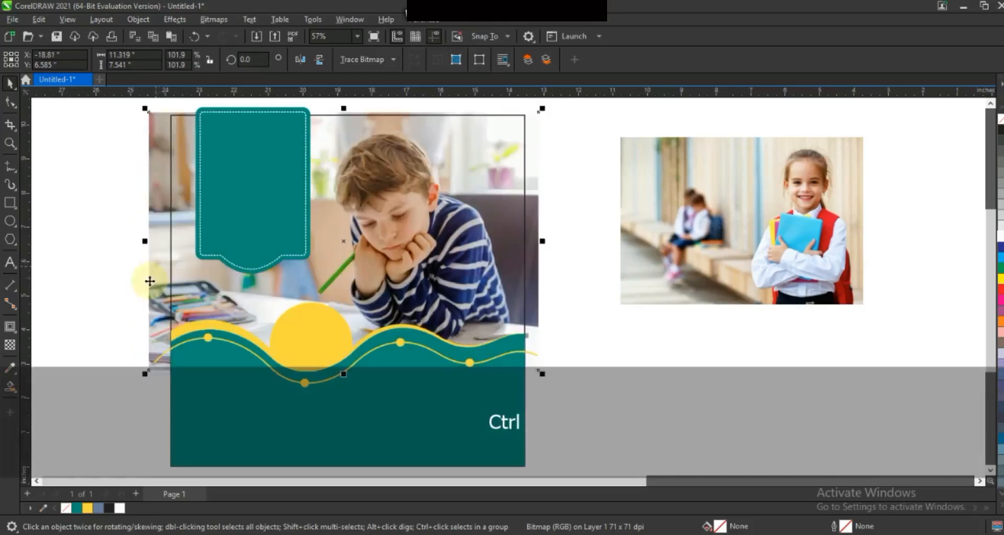
Convert the boy's photo to a 300 dpi Grayscale (8-bit) bitmap with anti-aliasing and a transparent background
click(201, 21)
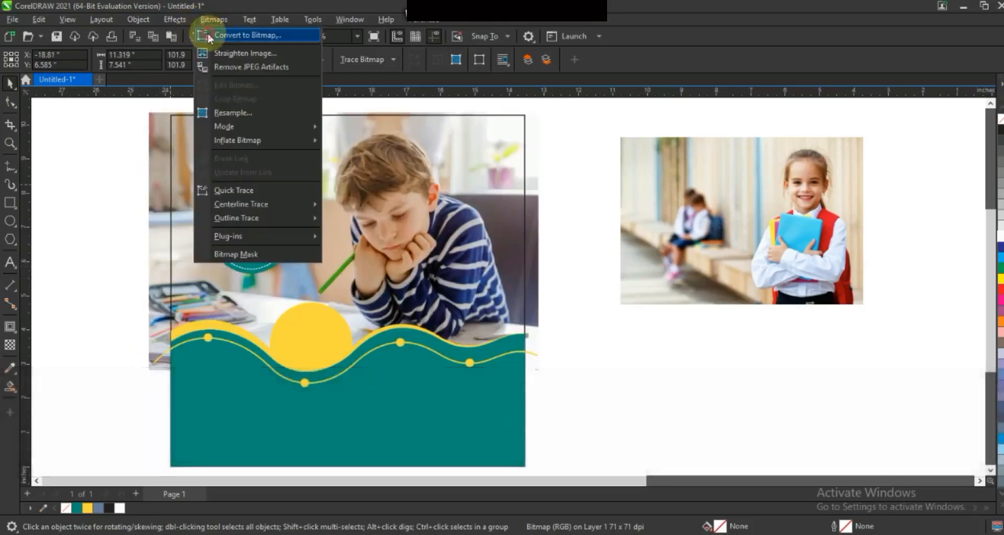
click(631, 277)
drag(556, 187, 761, 187)
click(722, 233)
click(706, 266)
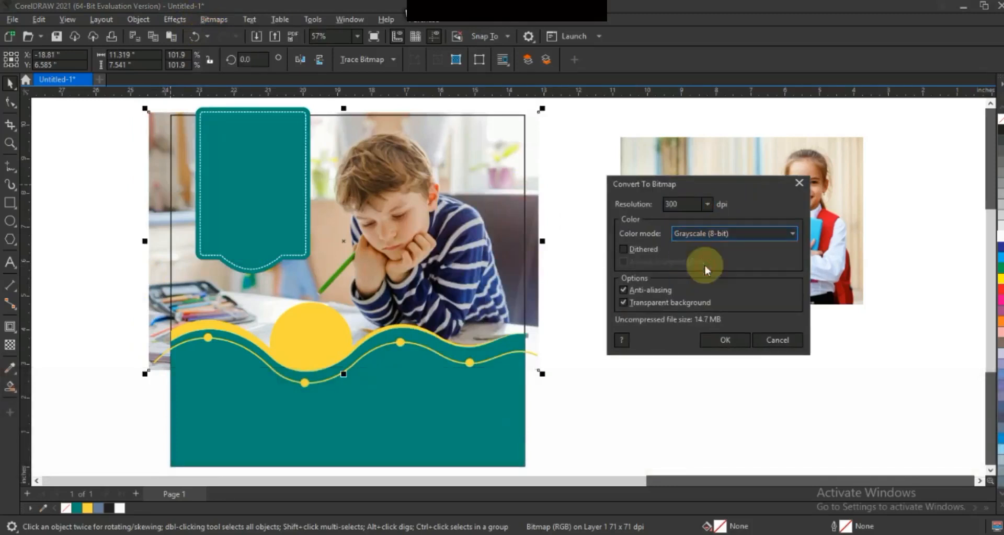
click(713, 340)
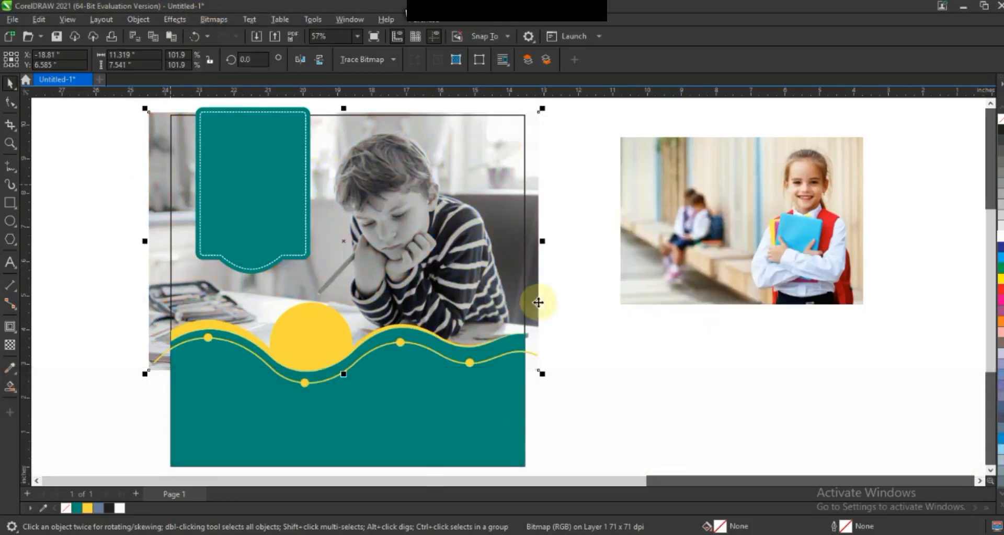
PowerClip the grayscale photo inside the square frame
right_click(529, 185)
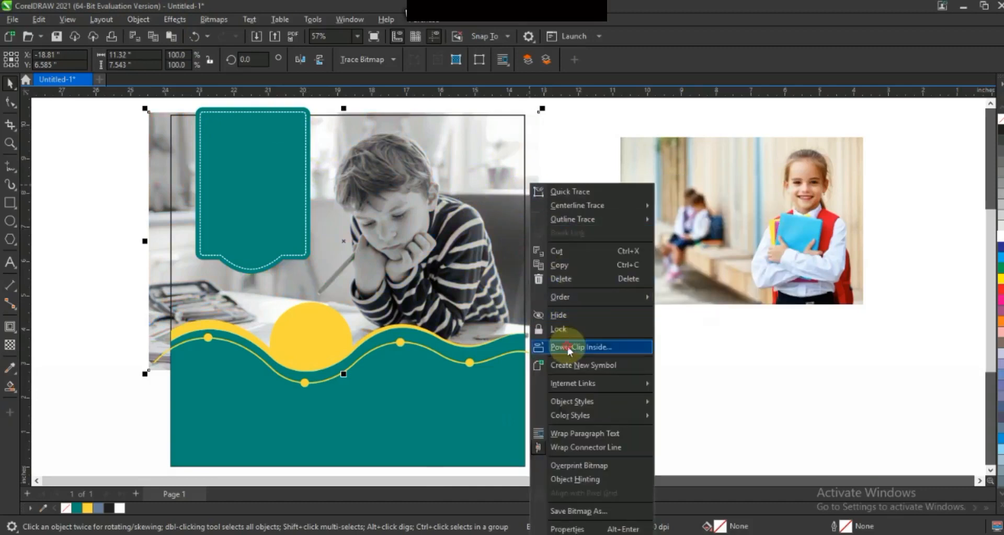
click(569, 349)
click(512, 115)
click(560, 170)
PowerClip both badge shapes inside the square so the part above its upper edge is trimmed
drag(159, 105, 298, 232)
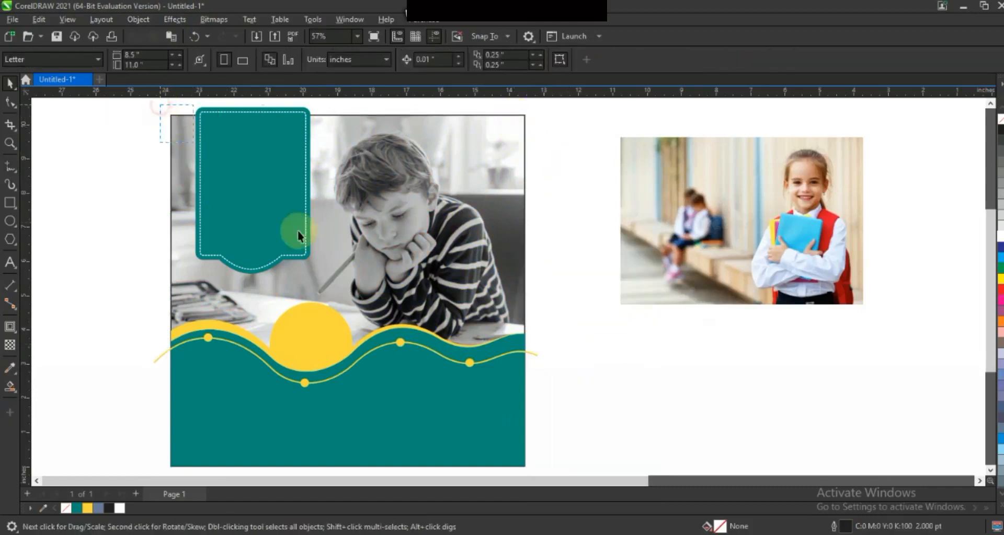
drag(354, 287, 354, 287)
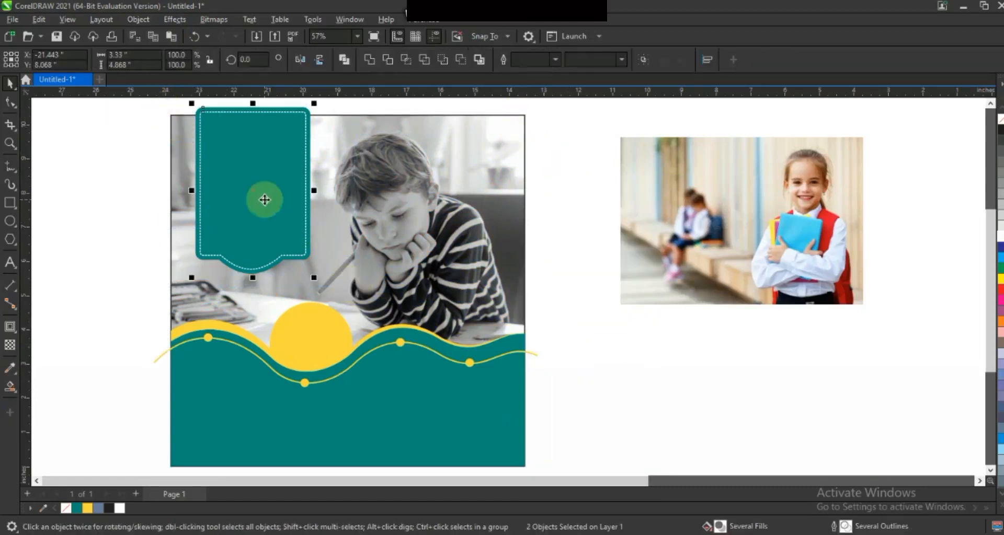
right_click(266, 190)
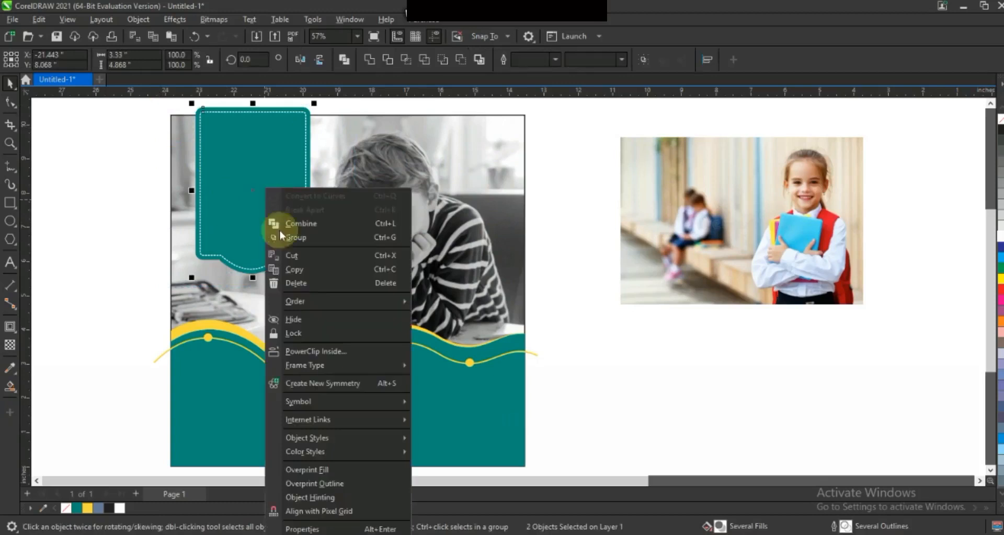
click(320, 351)
click(358, 255)
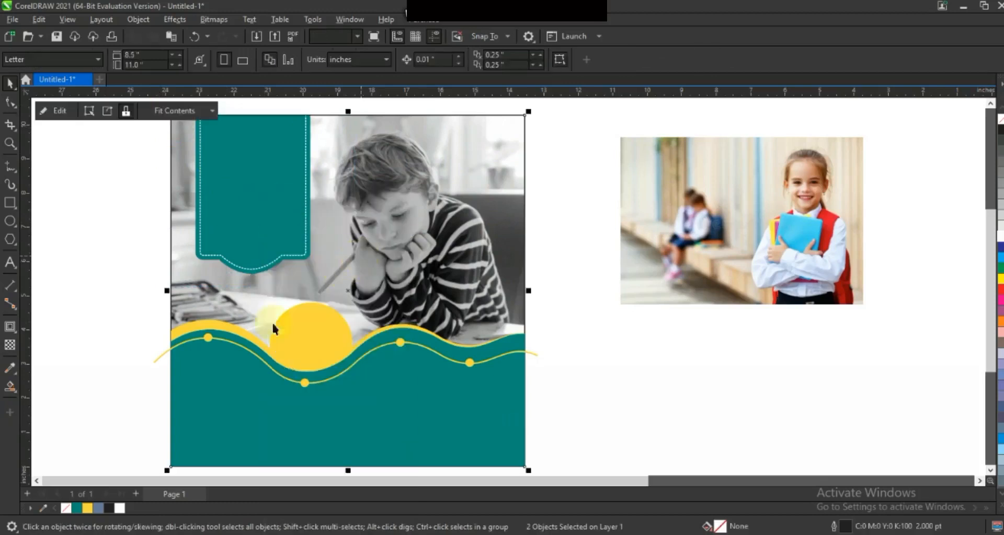
PowerClip the waves, the yellow partial circle and the dotted accent line inside the square
click(444, 453)
scroll(572, 470, down, 2)
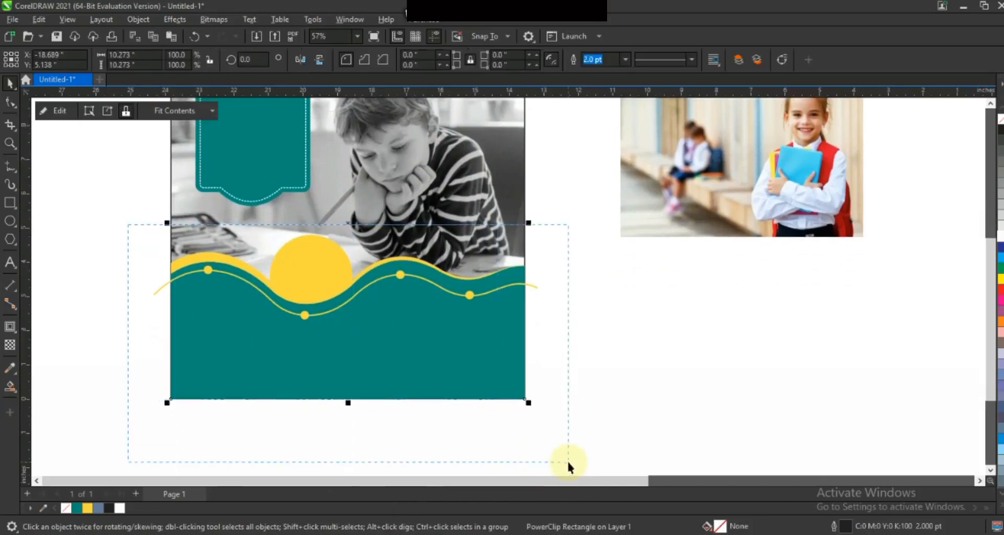
click(502, 376)
right_click(502, 376)
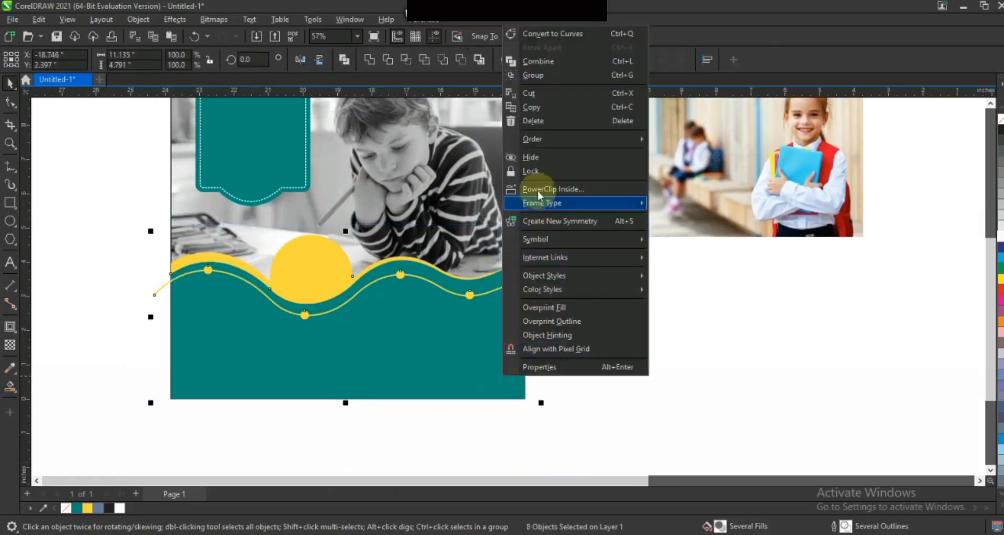
click(538, 190)
click(505, 188)
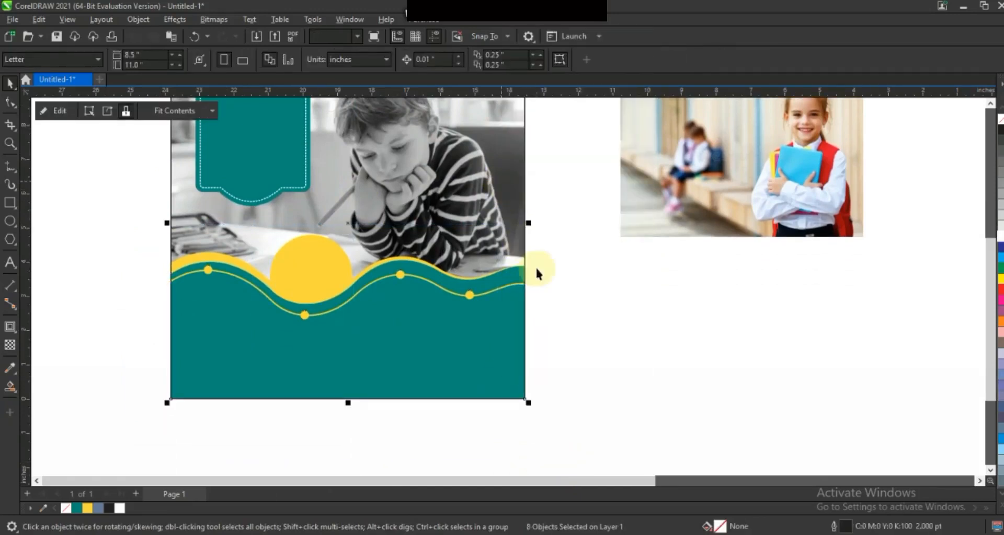
Add the three-line artistic text "YOUR KIDS / DESERVE THE / BEST EDUCATION" beside the lower teal area
key(shift+F2)
key(F3)
key(Escape)
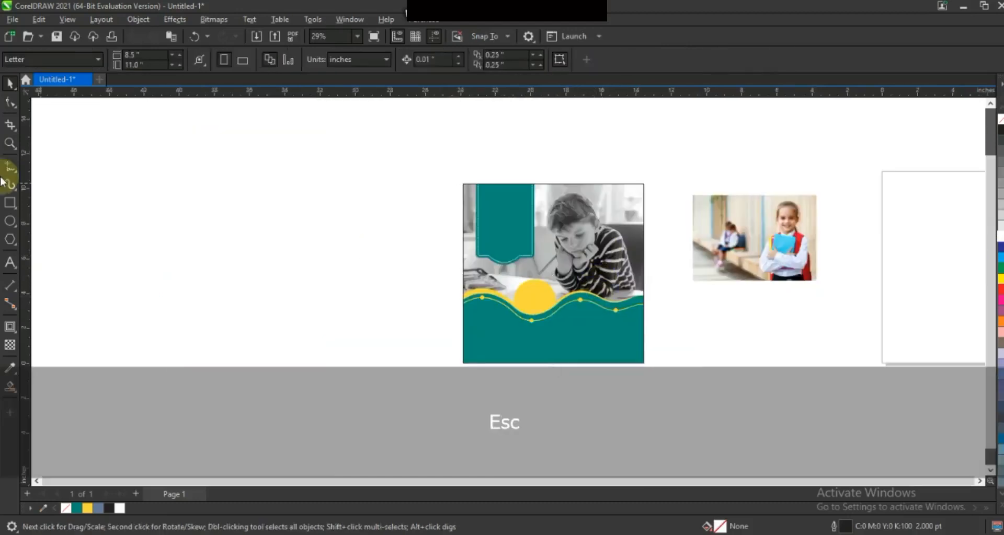
click(10, 142)
drag(443, 177, 687, 393)
drag(302, 242, 722, 448)
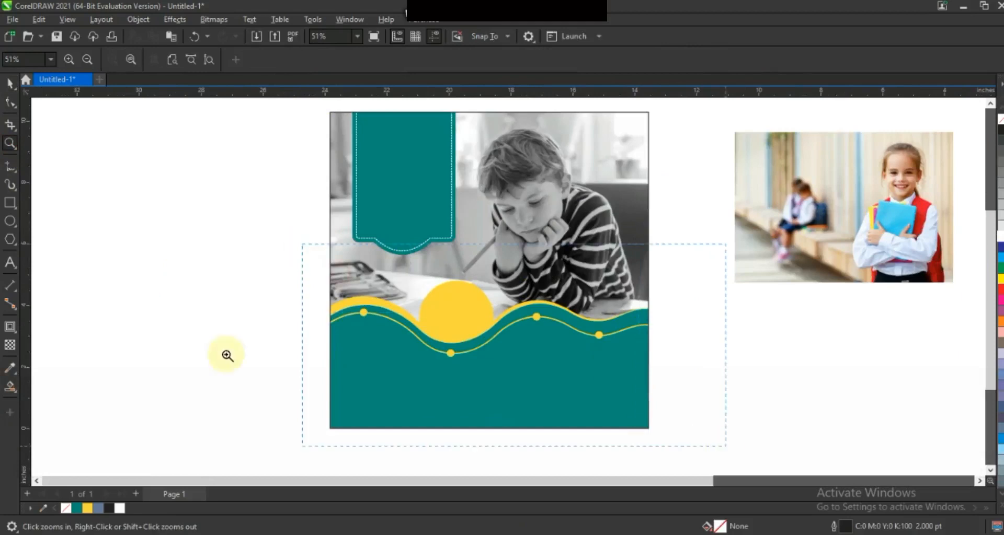
key(F8)
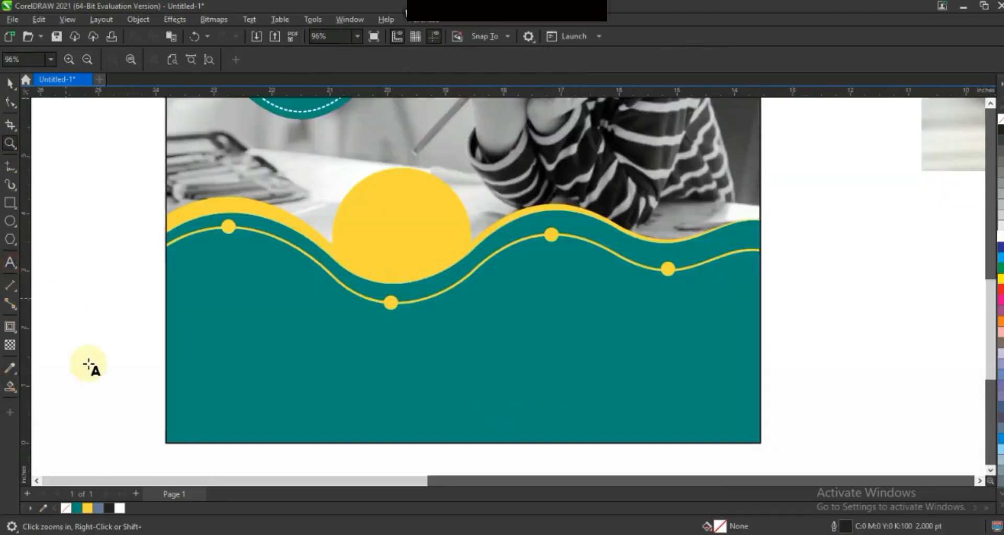
click(89, 366)
key(Caps_Lock)
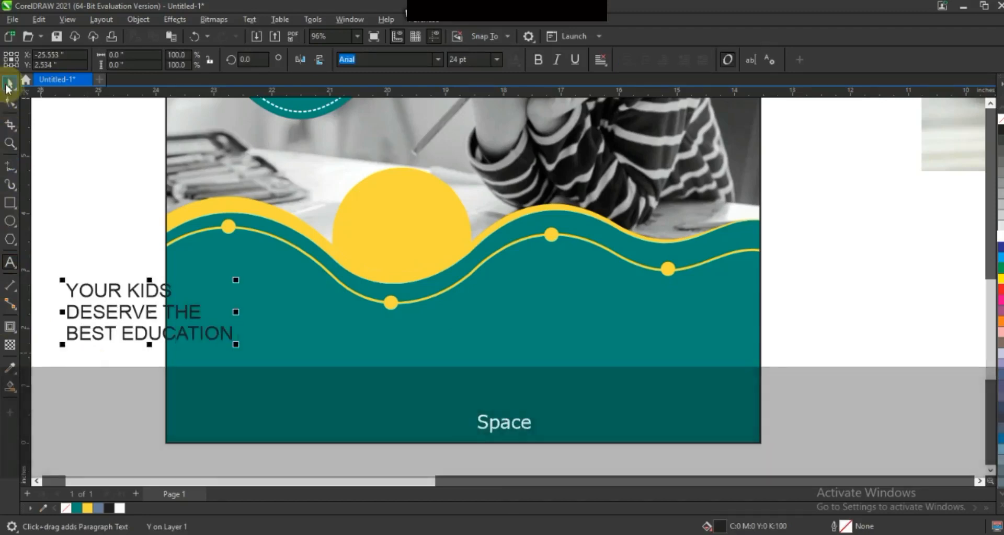
click(9, 84)
Set the headline in Arial Rounded MT Bold, enlarge it to about 28 pt and place it low on the teal area's left side
click(438, 60)
click(410, 138)
drag(124, 313, 255, 383)
drag(372, 350, 400, 339)
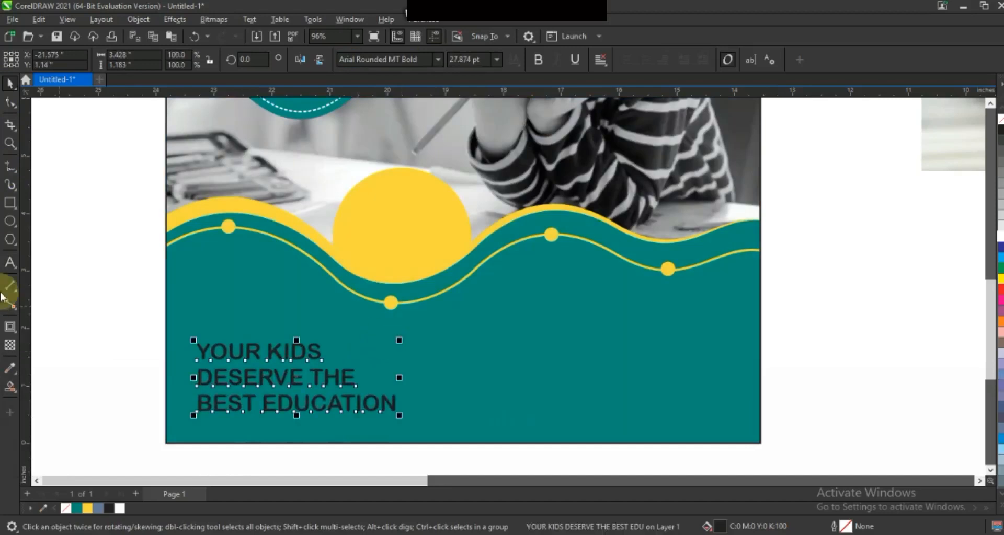
Color the headline white, with the words "THE BEST EDUCATION" in the document's yellow
click(117, 507)
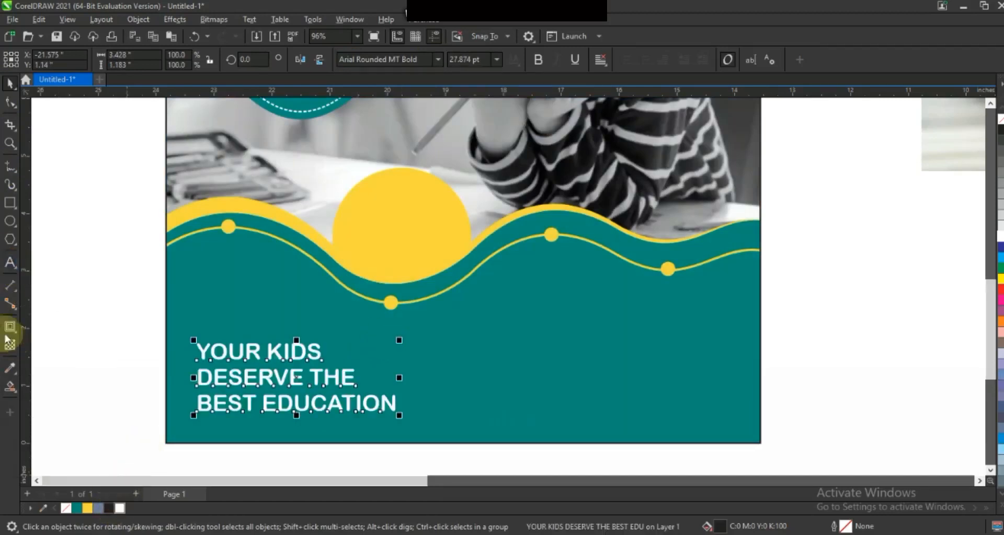
click(9, 271)
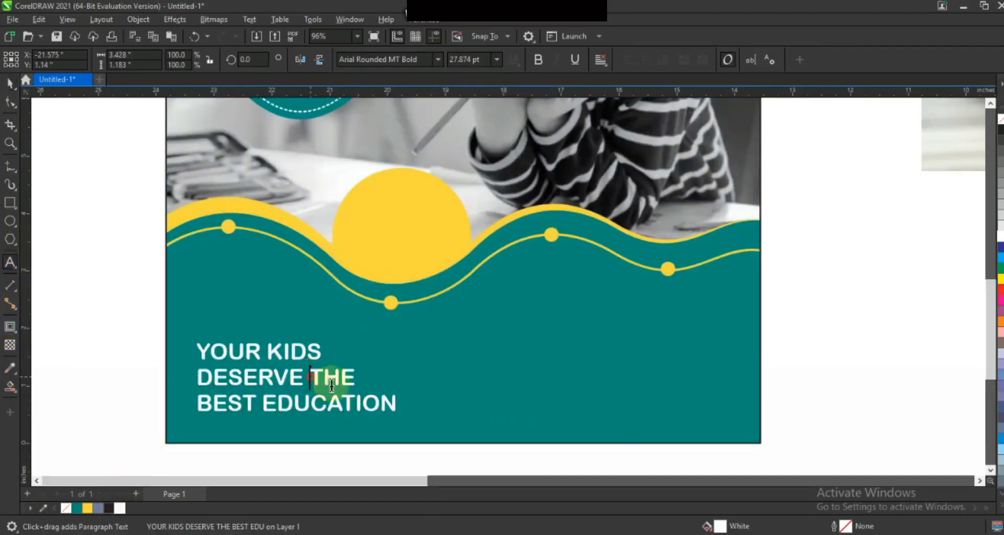
drag(310, 377, 394, 407)
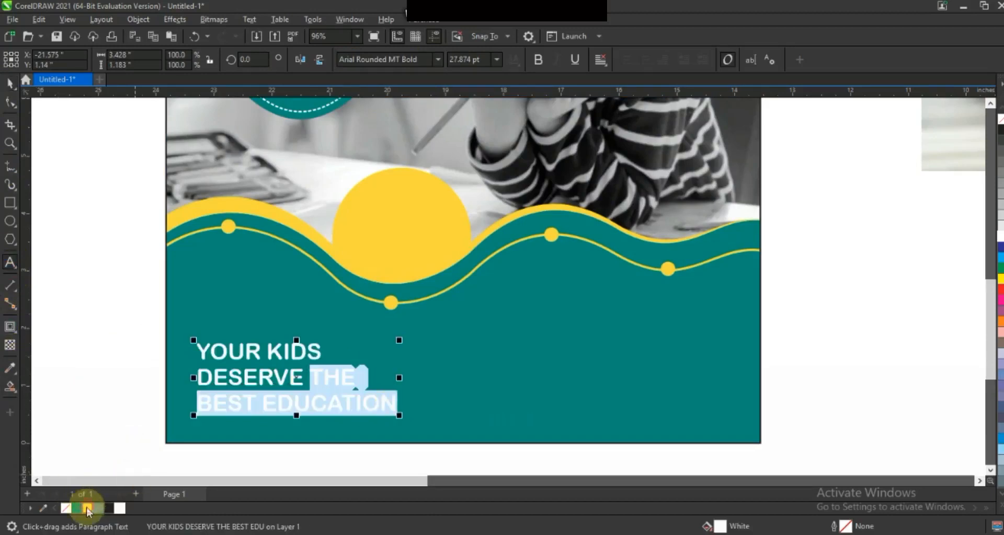
click(87, 508)
click(9, 83)
Place a copy of the headline on the teal badge
key(F3)
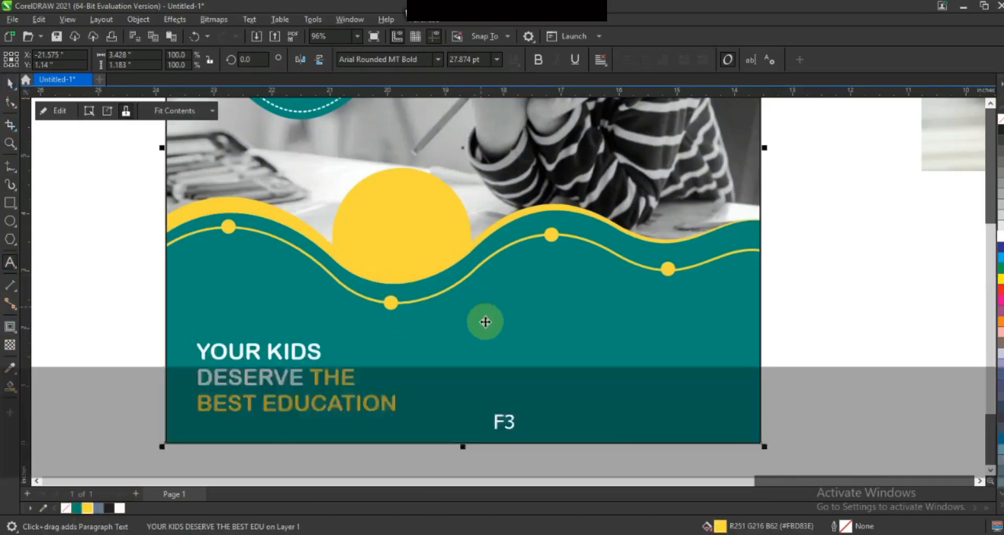
key(Escape)
drag(395, 343, 408, 158)
key(shift+F2)
key(Escape)
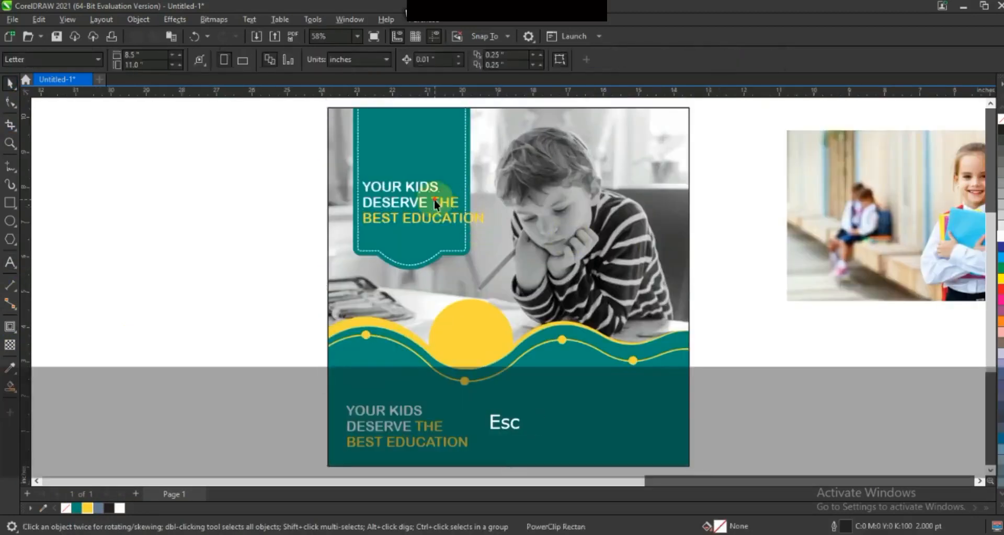
Replace the badge copy's text with "BACK TO SCHOOL" on two lines
click(9, 264)
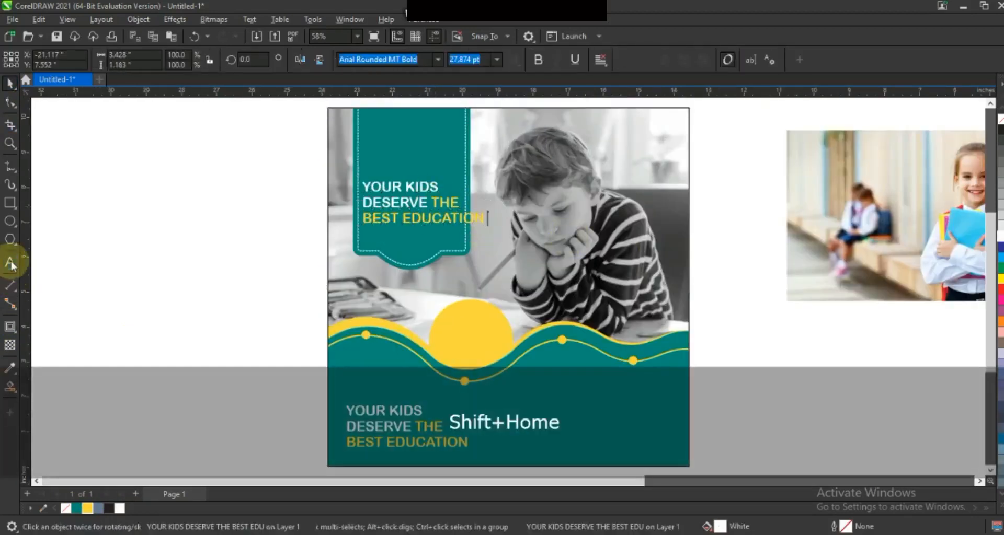
key(shift+Home)
key(shift+Up)
key(shift+Up)
text(B)
text(ACJ)
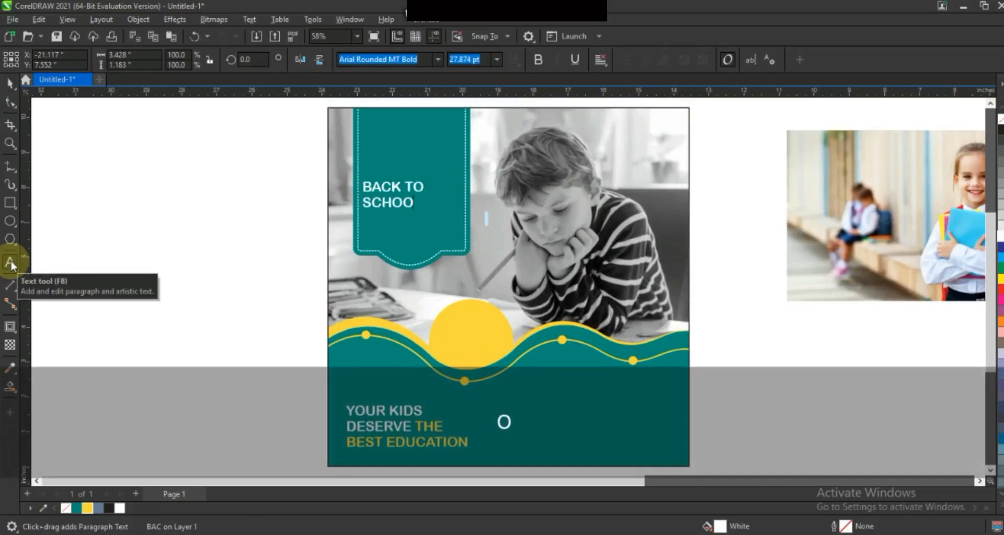
click(10, 83)
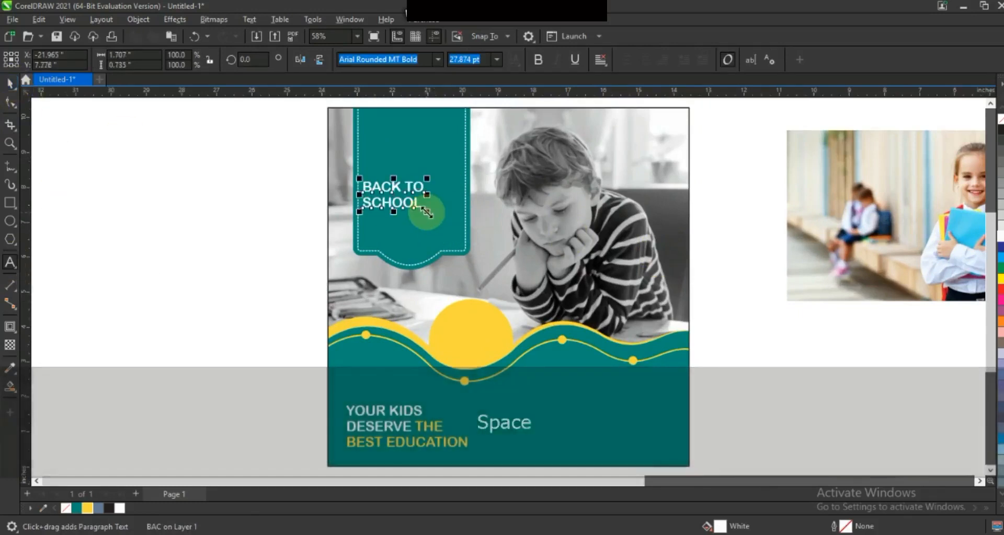
Enlarge the "BACK TO SCHOOL" text to fill the badge's inner width and color the word "SCHOOL" in the document's yellow
drag(426, 211, 459, 231)
click(431, 219)
click(87, 509)
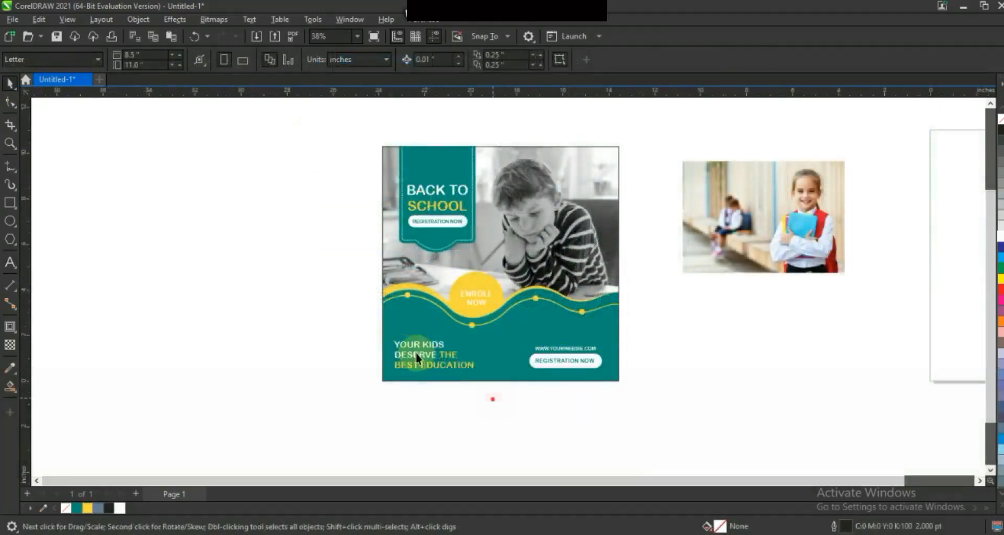
Enlarge the "YOUR KIDS DESERVE THE BEST EDUCATION" headline to about 38.6 pt within the lower teal area
click(459, 391)
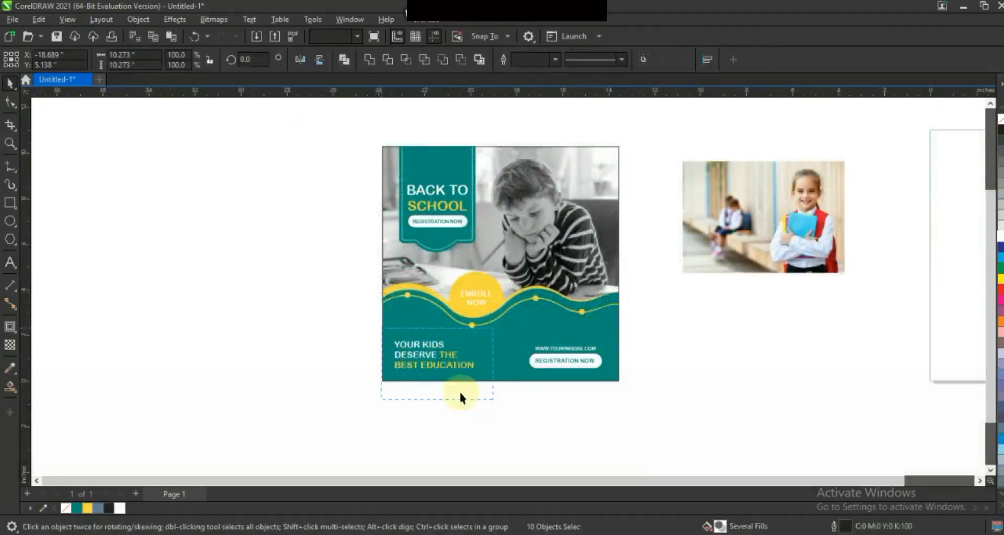
drag(480, 373, 488, 377)
drag(491, 337, 510, 328)
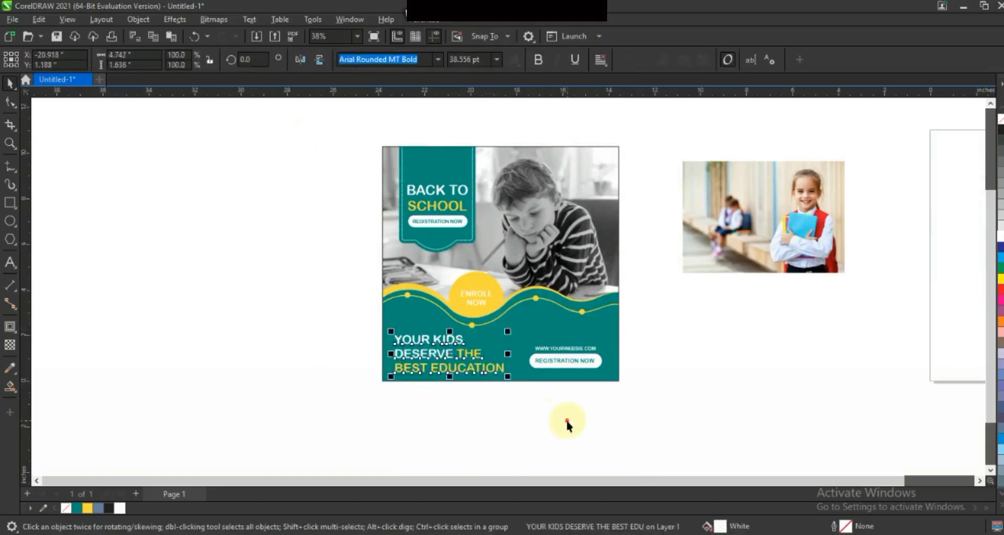
click(549, 403)
Duplicate the complete square design and place the copy level with the original on its left side
drag(329, 127, 329, 127)
drag(511, 191, 231, 190)
right_click(231, 190)
PowerClip the color photo of the schoolgirl inside the square frame of the copied design
right_click(816, 215)
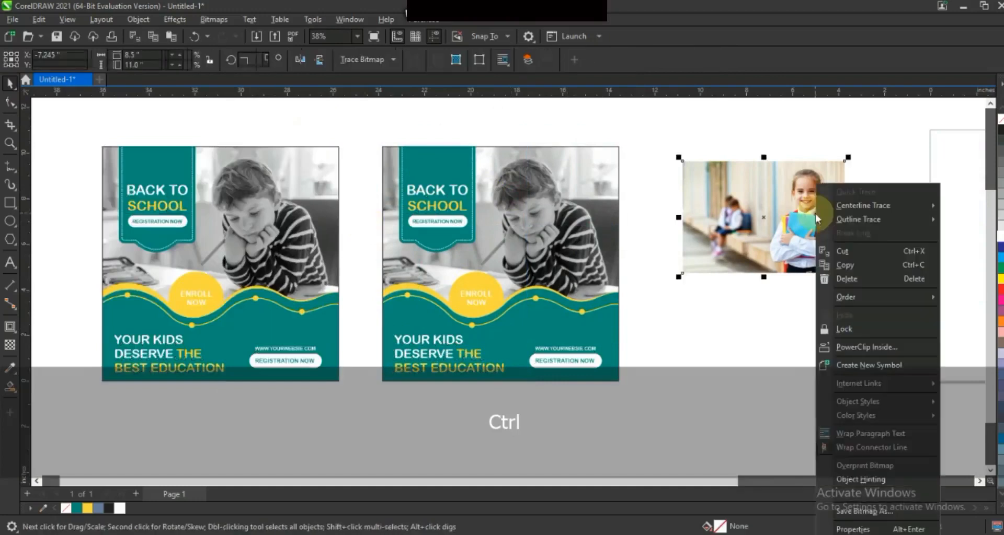
click(829, 346)
click(313, 188)
Open the copied design's PowerClip contents for editing and delete the grayscale photo of the boy
right_click(313, 188)
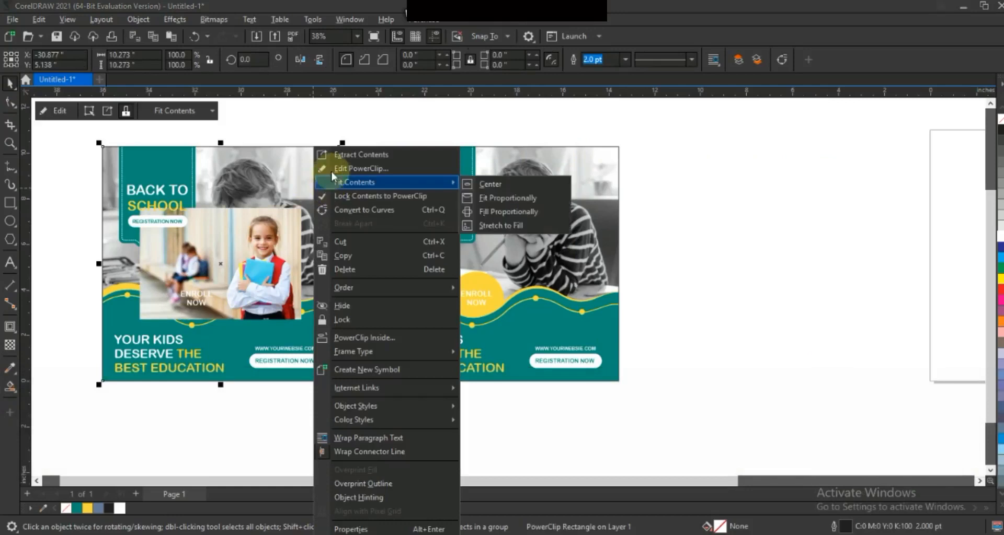
click(327, 168)
click(309, 179)
key(Delete)
Enlarge the schoolgirl photo to about 10.99 by 7.64 inches over the frame's upper part, send it behind the teal shapes and finish PowerClip editing
click(302, 207)
drag(325, 183, 348, 161)
drag(301, 200, 296, 168)
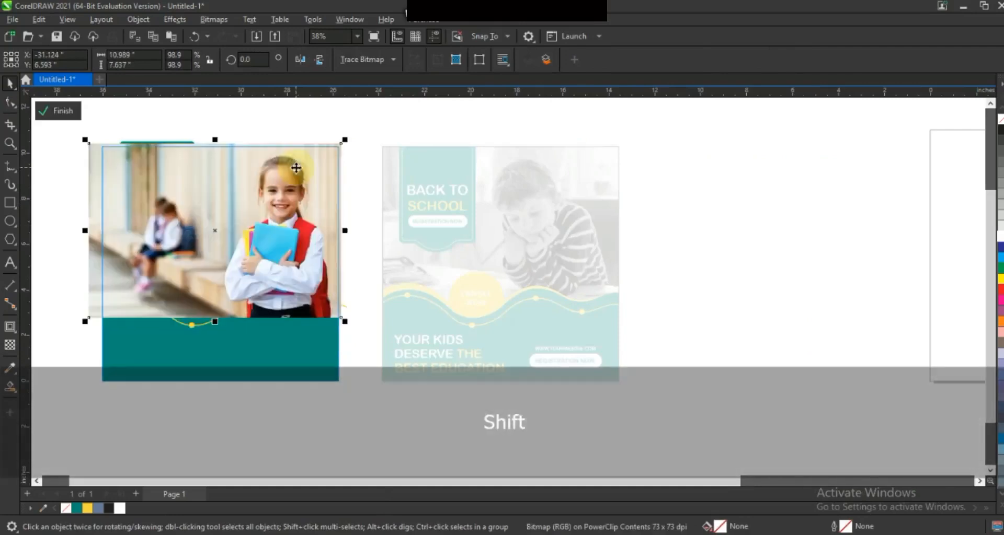
key(shift+Page_Down)
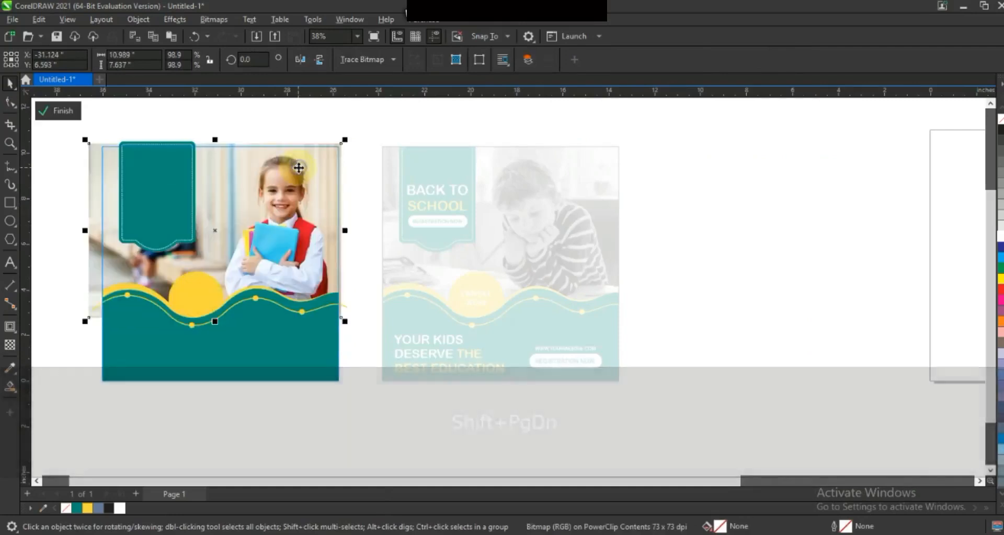
right_click(299, 168)
click(335, 177)
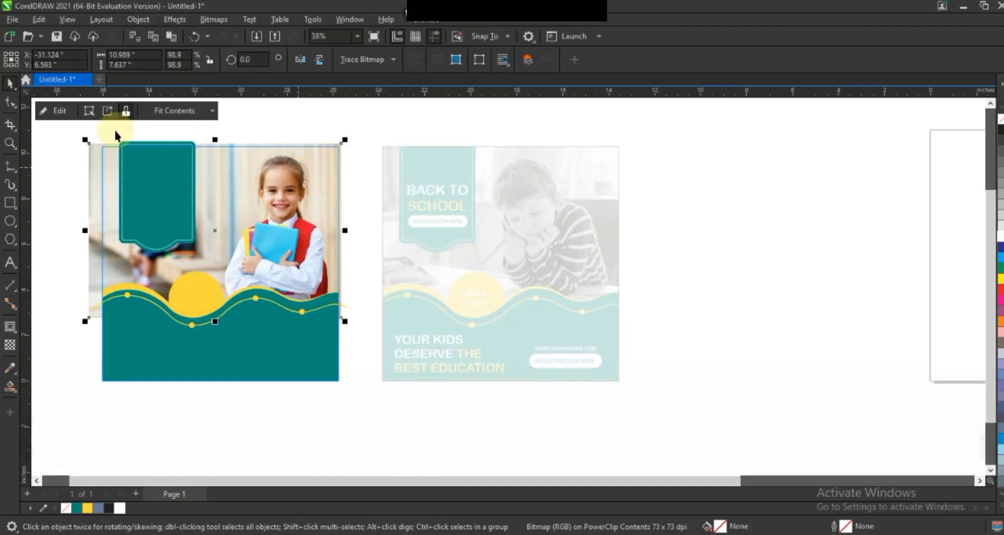
Select the whole copied design and move it horizontally closer to the original, leaving a narrow gap between the two
drag(348, 377, 383, 406)
drag(279, 323, 694, 412)
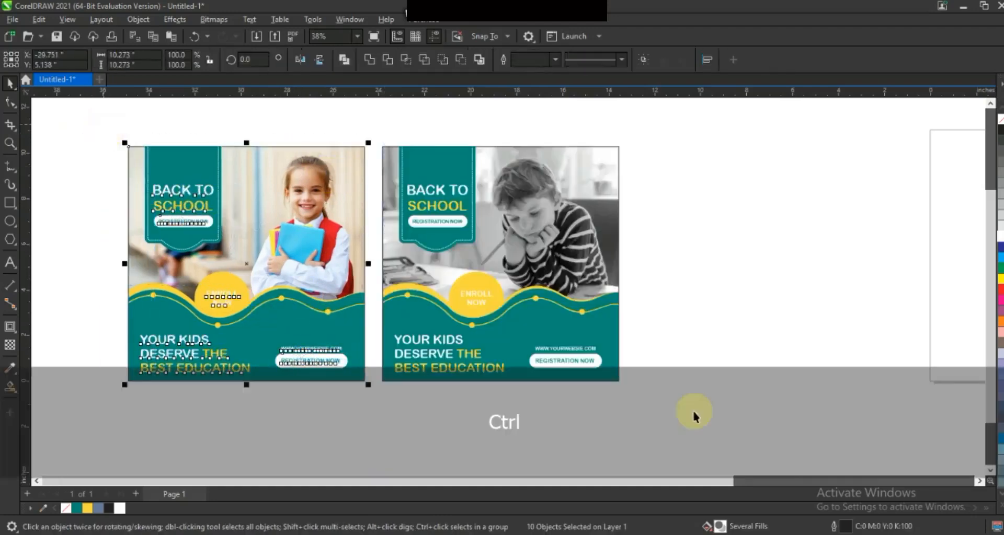